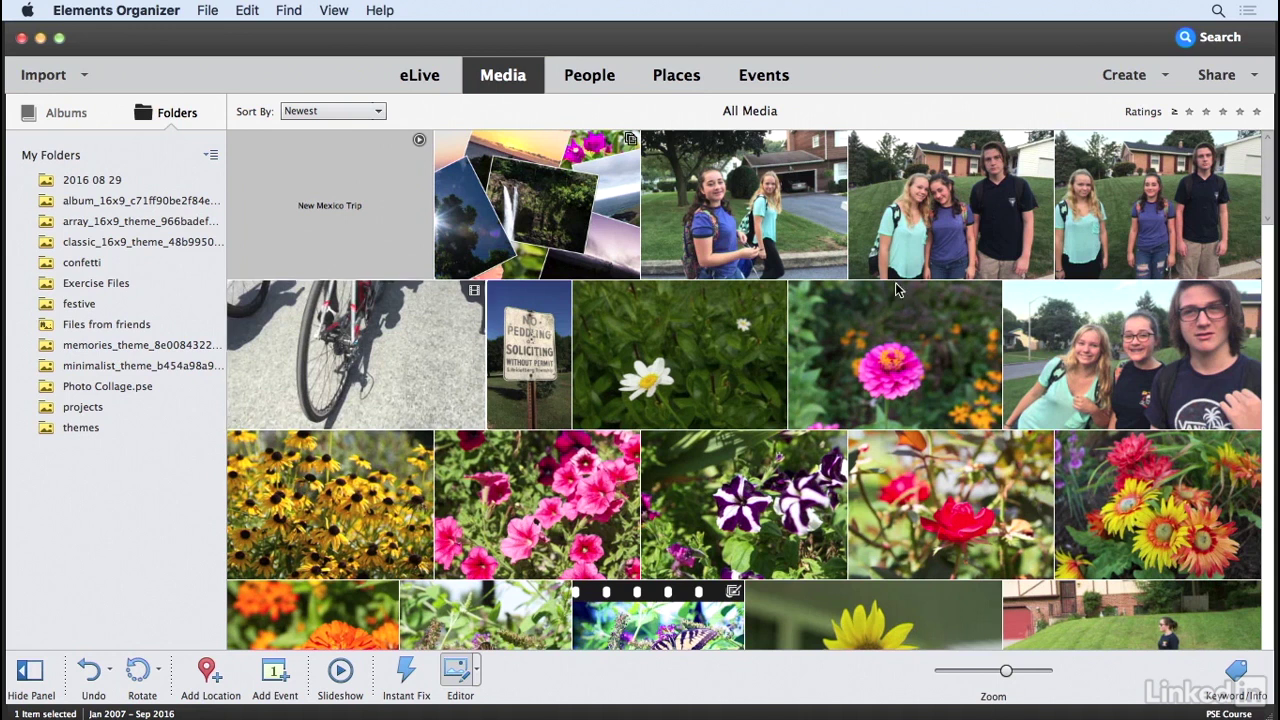
Step: Scroll to the July 2016 photos and select the mountain-and-lake photo
drag(1266, 180, 1274, 325)
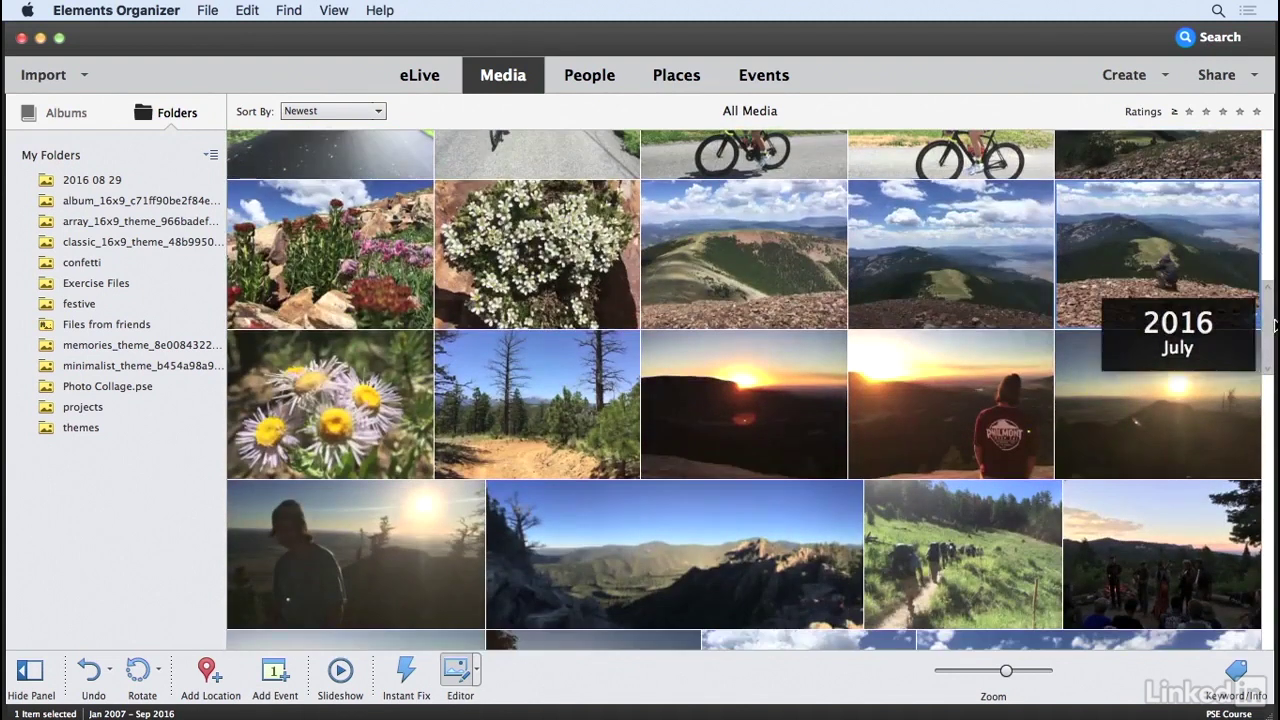
click(944, 277)
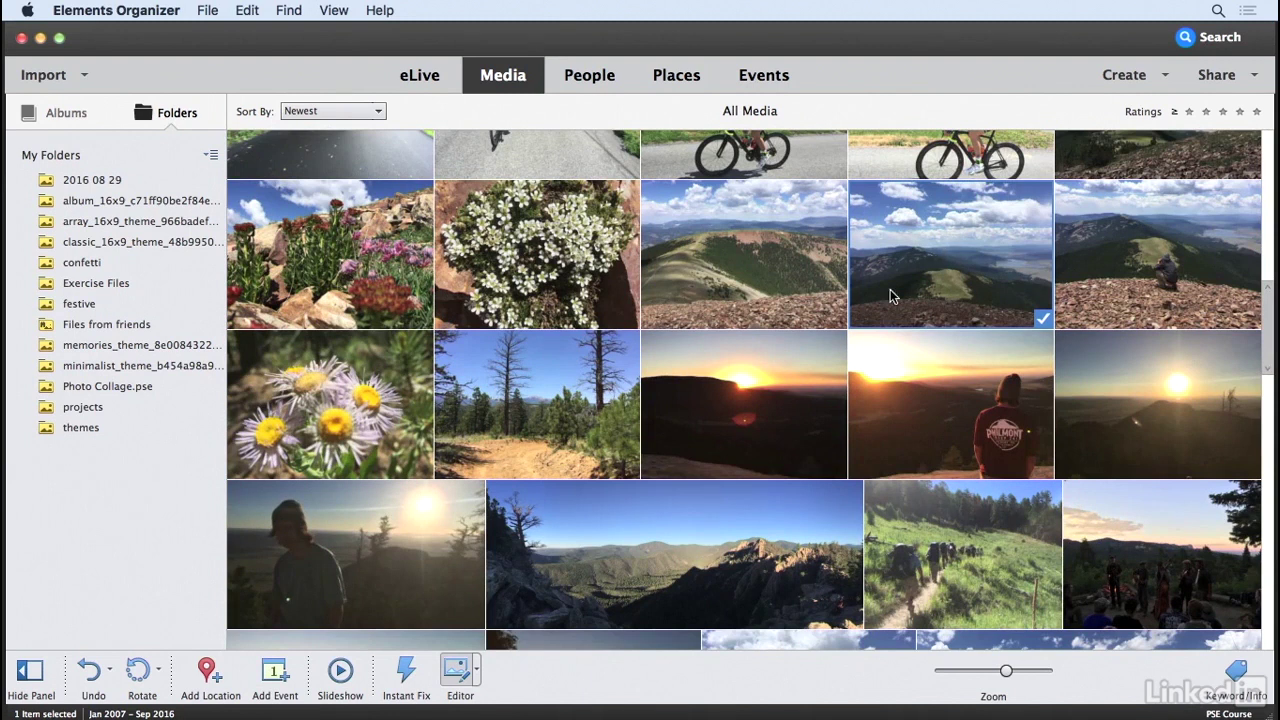
Step: Open the mountain photo in the Editor and start the Guided Photo Text edit
click(457, 675)
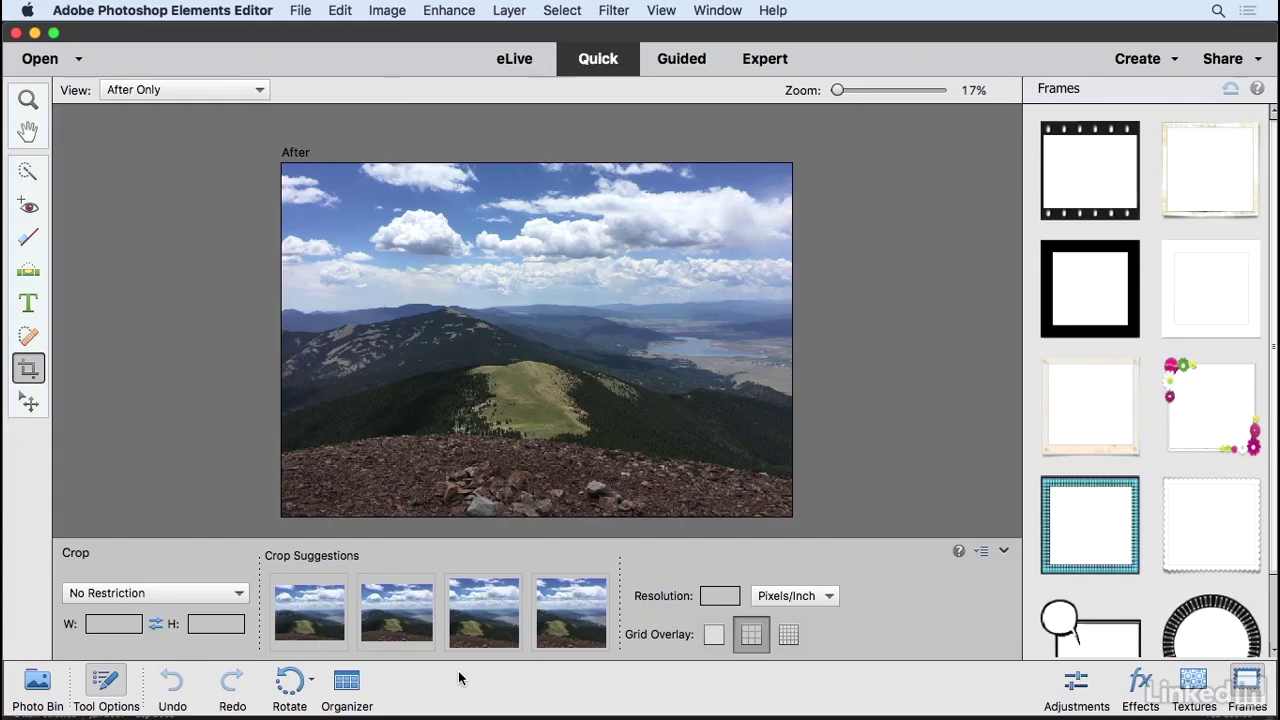
click(684, 59)
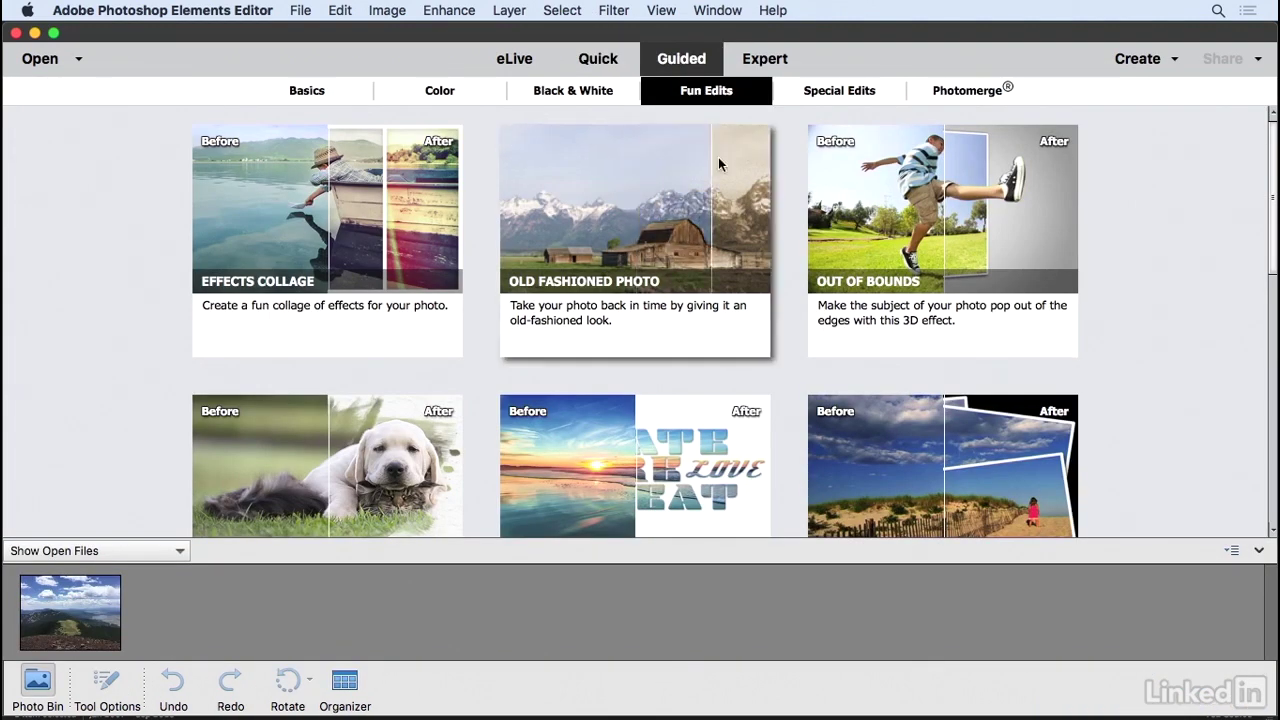
scroll(730, 330, down, 5)
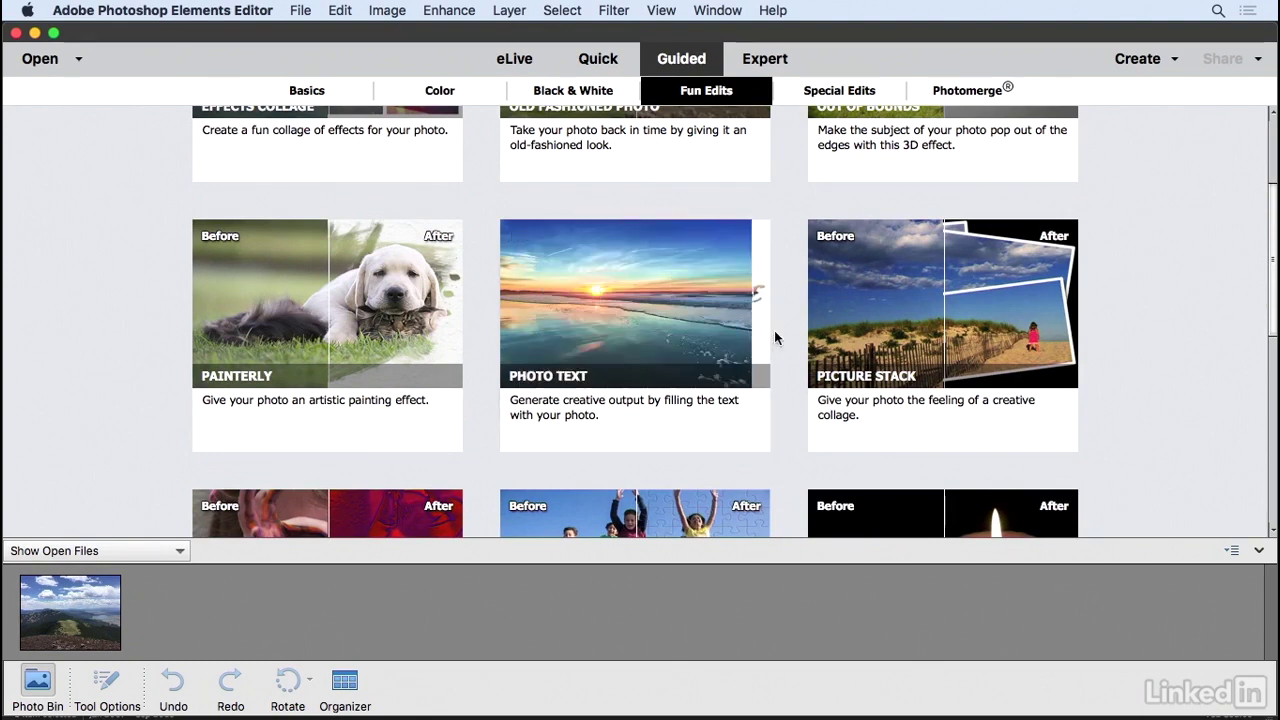
click(639, 313)
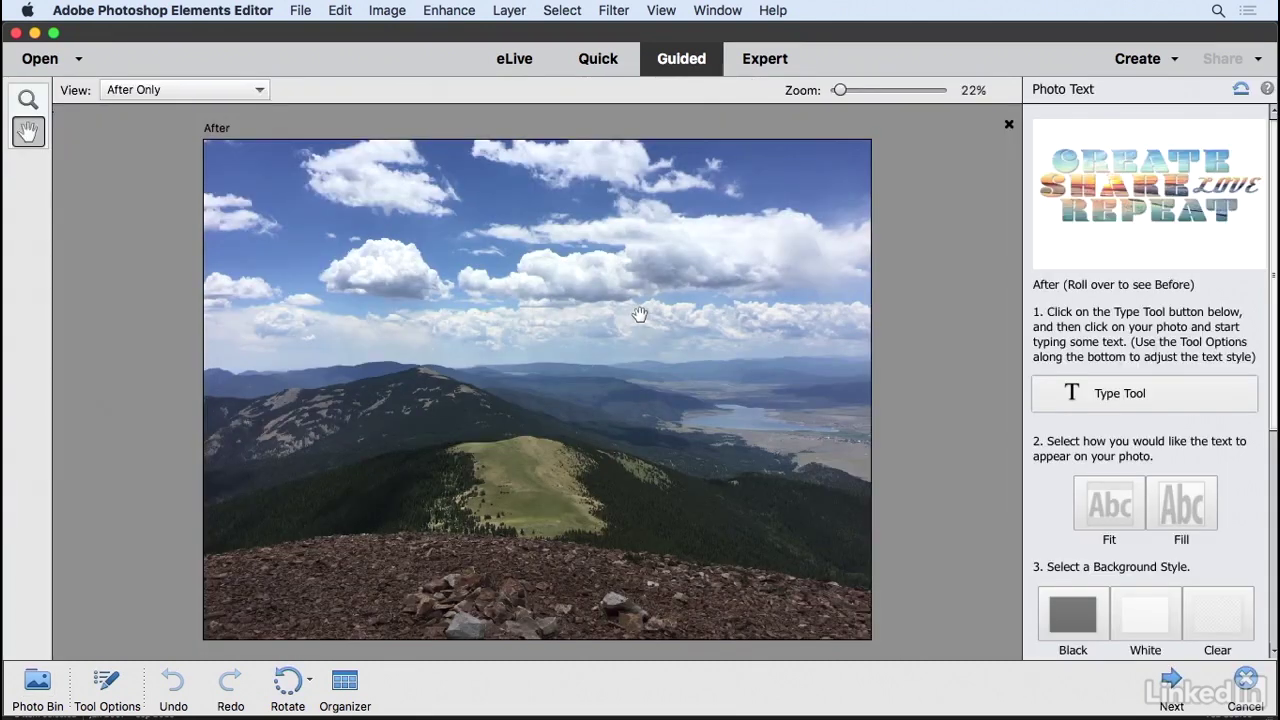
Step: Draw a text box over the sky and type 'THE MOUNTAINS' / 'ARE CALLING' on two lines
click(1108, 394)
click(1130, 396)
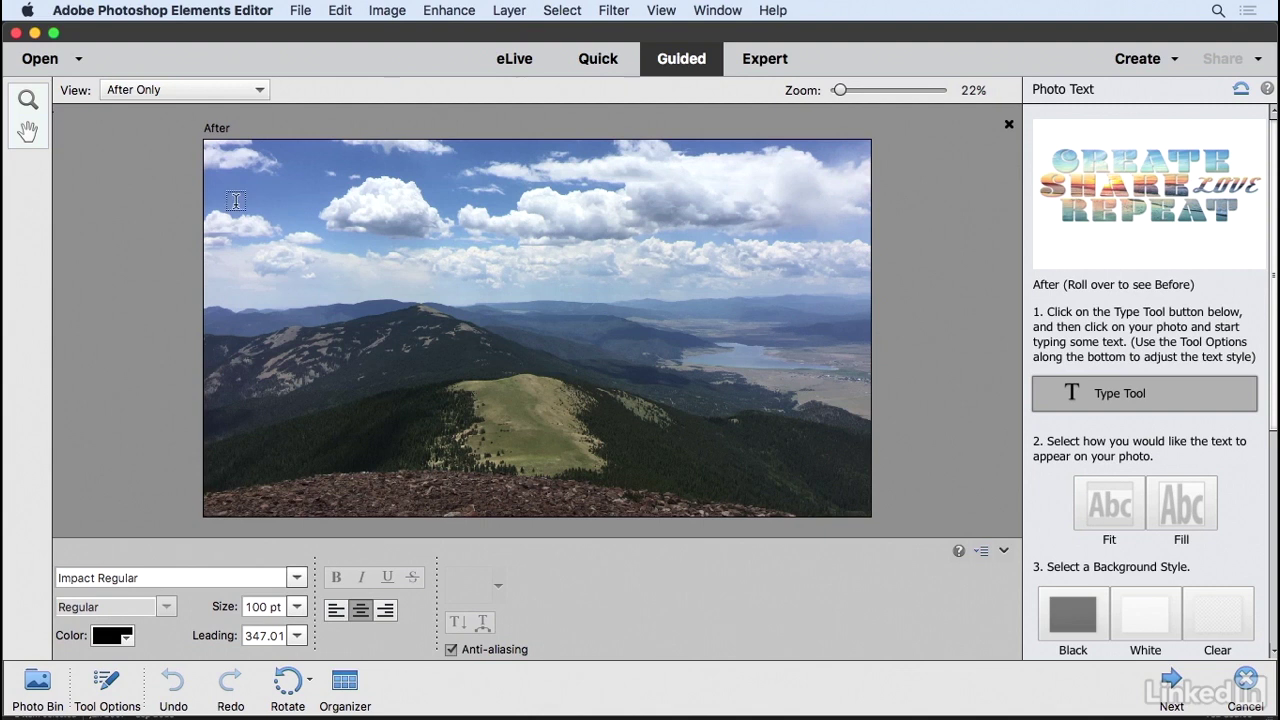
drag(233, 205, 833, 475)
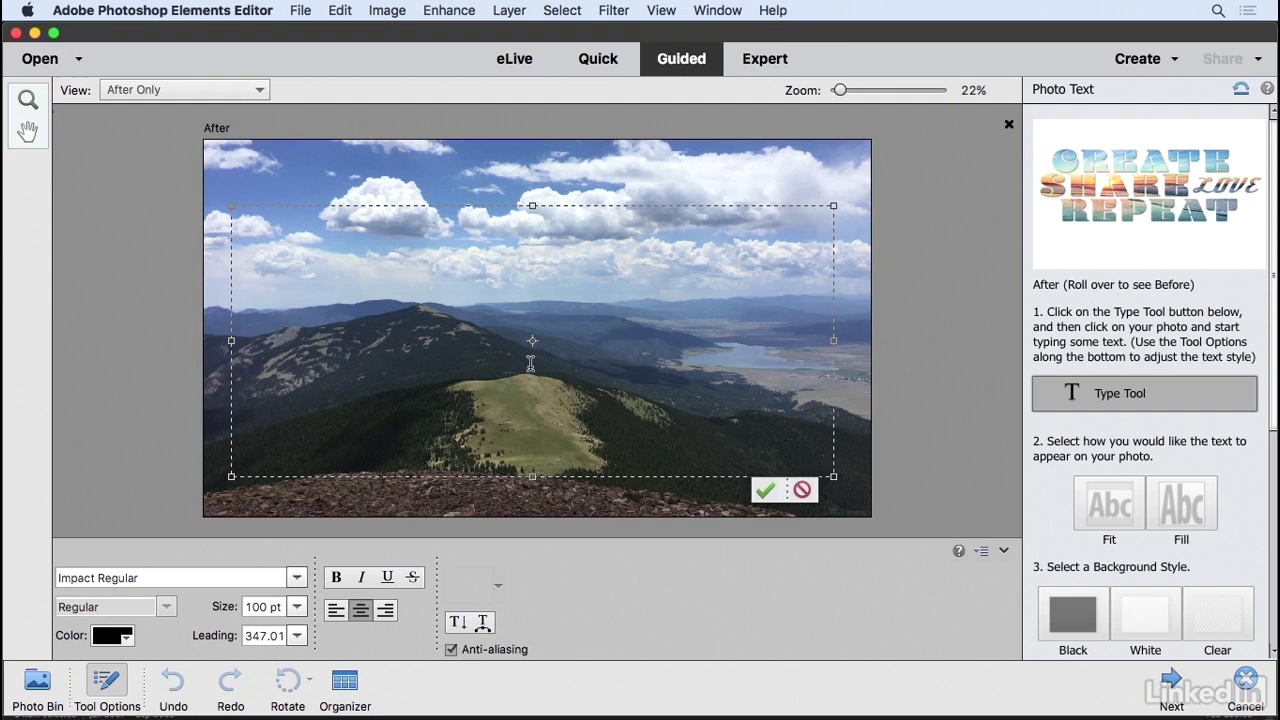
text(THE MOUNTAINS)
key(Return)
text(ARE CALLING)
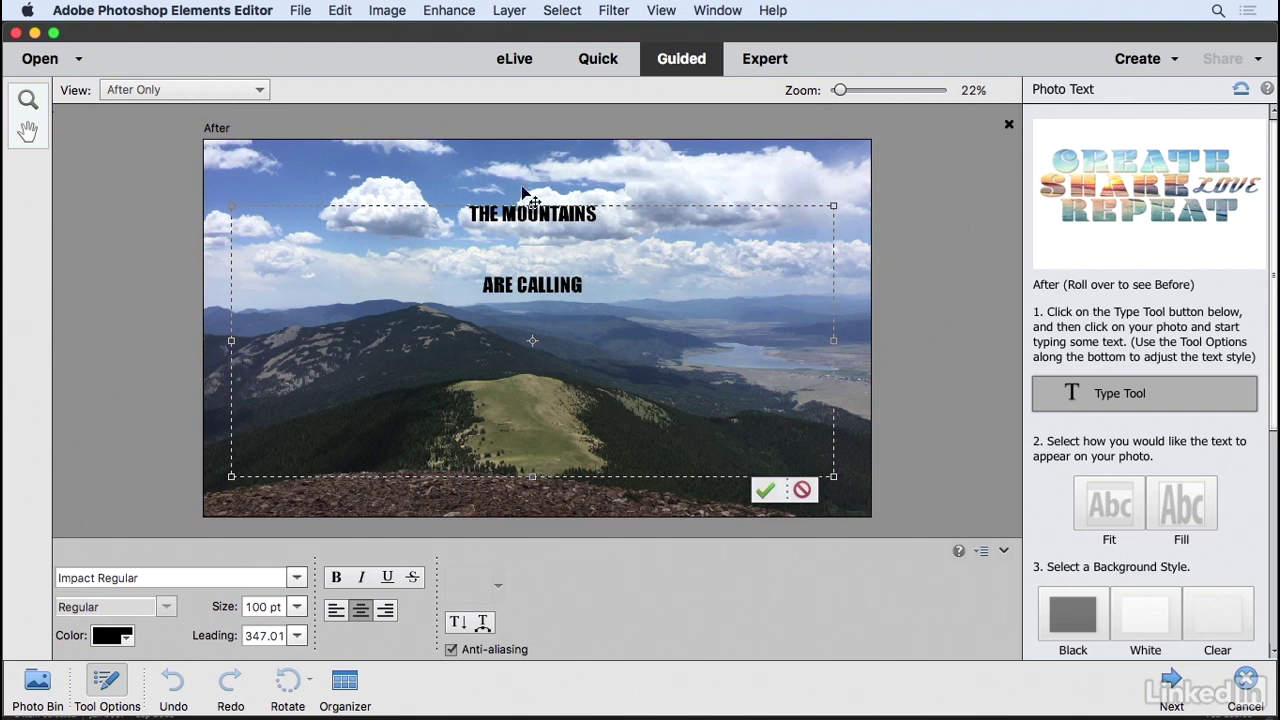
Step: Set both text lines to Impact Regular and enlarge them to 465 pt
drag(457, 212, 664, 338)
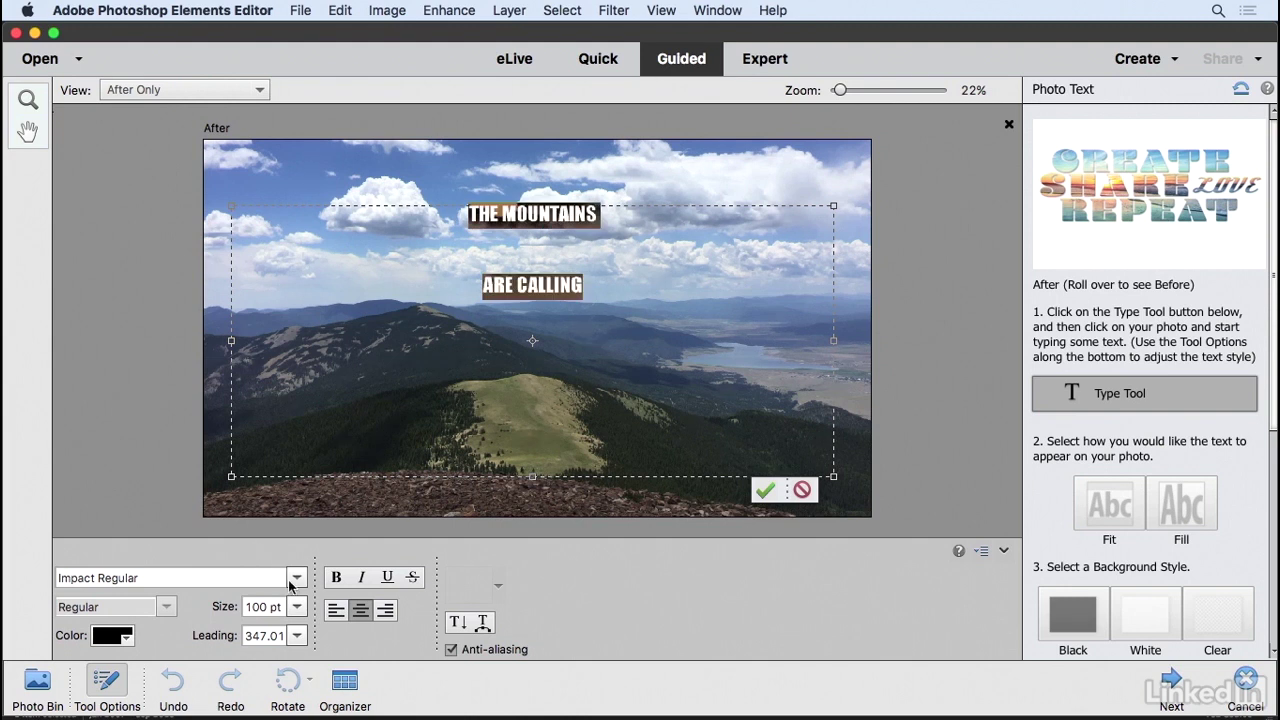
click(297, 578)
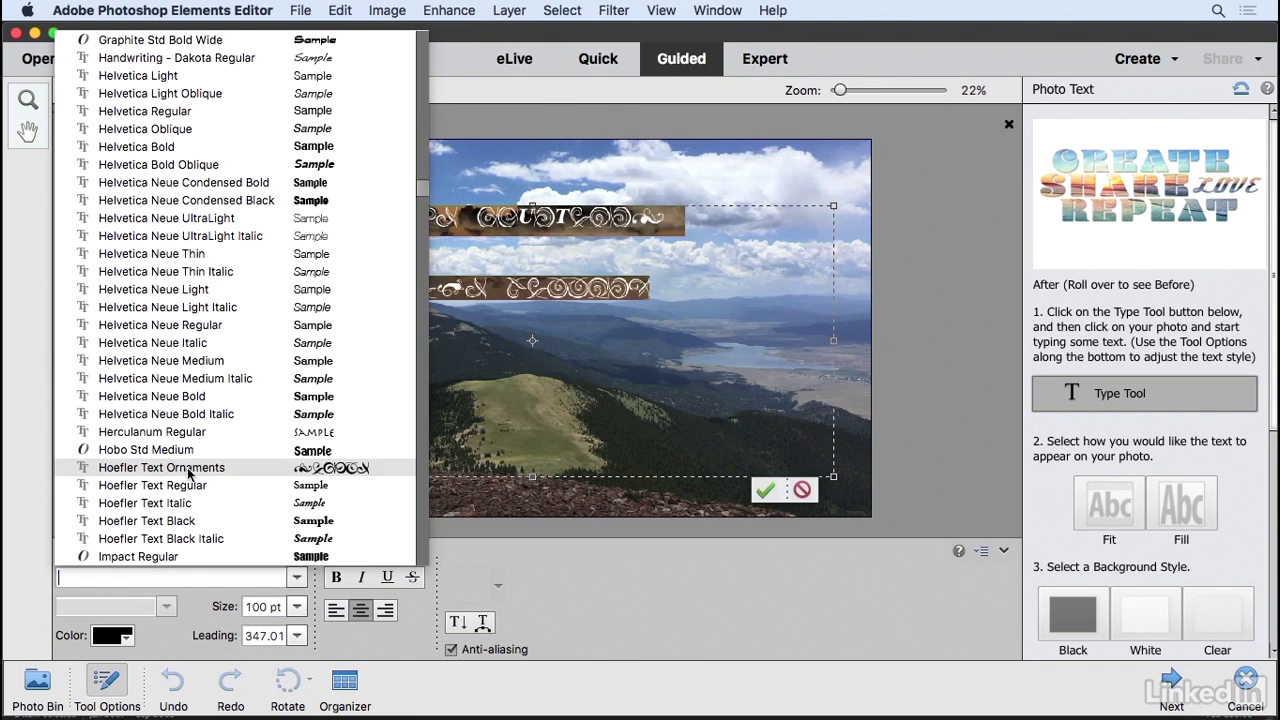
click(149, 557)
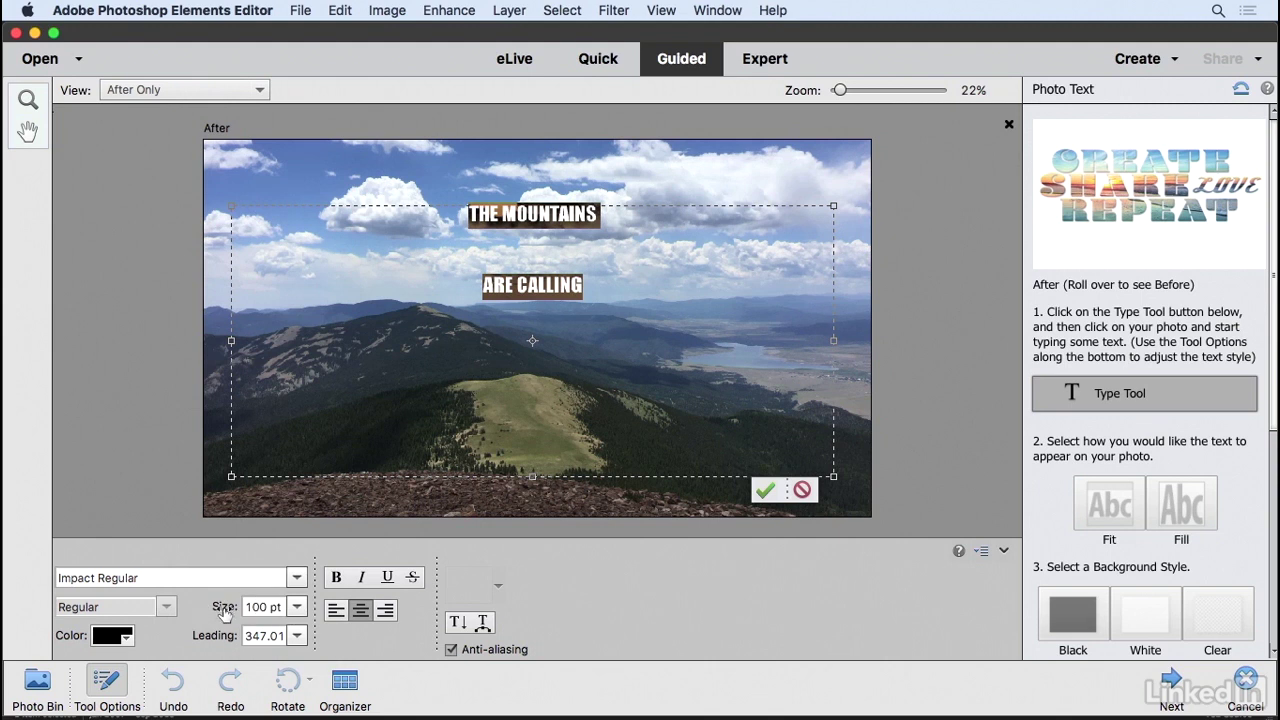
click(296, 608)
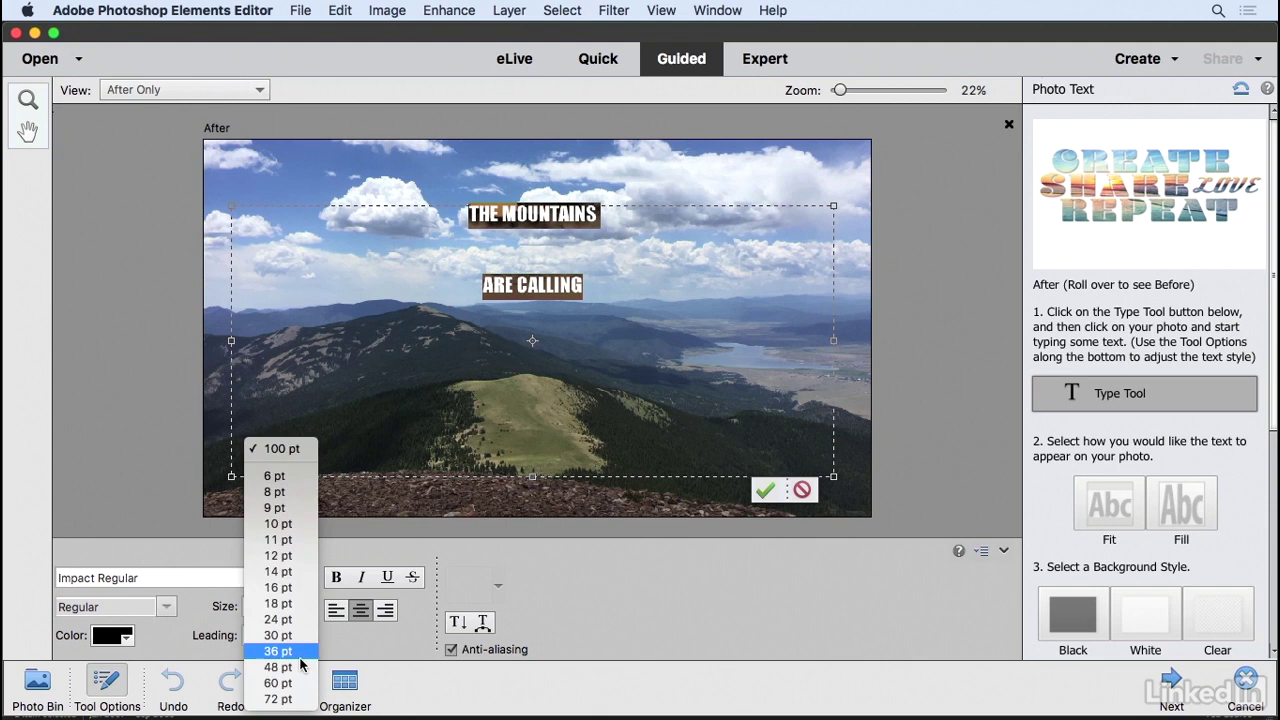
click(200, 616)
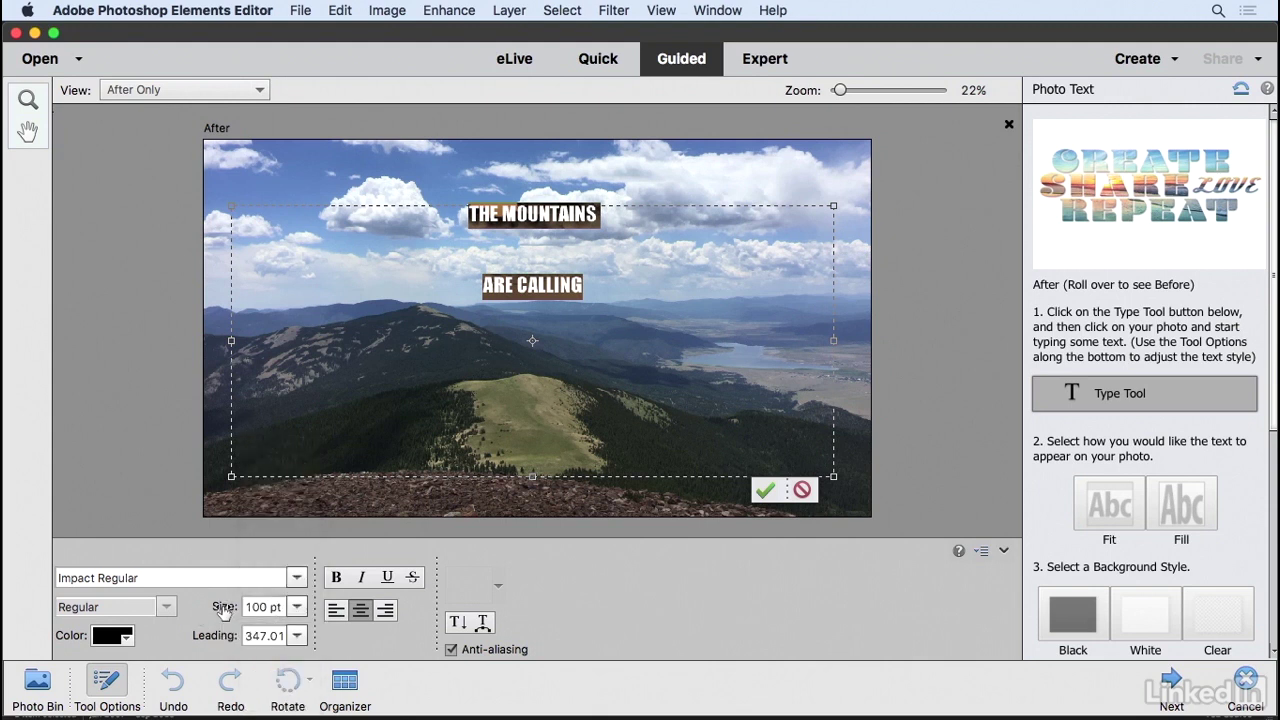
drag(224, 612, 567, 612)
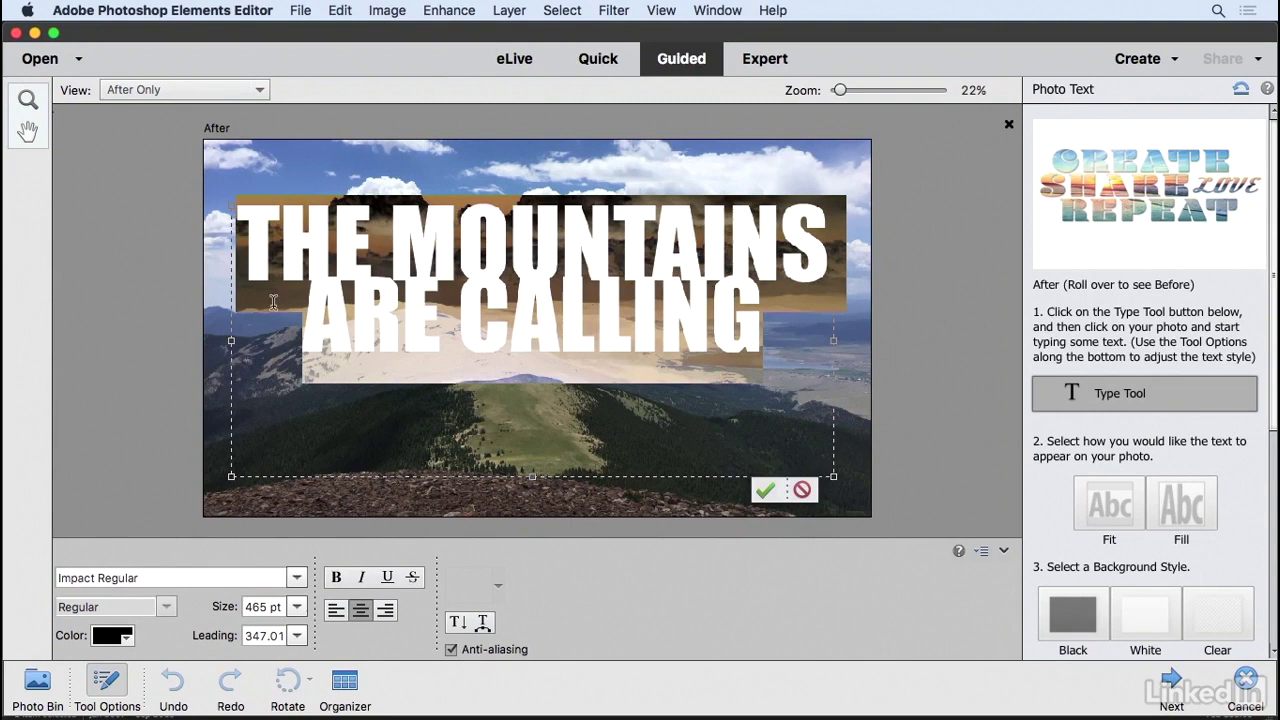
Step: Enlarge the ARE CALLING line to 601 pt and widen the leading to 514.01
click(345, 340)
drag(279, 325, 865, 331)
drag(240, 612, 350, 603)
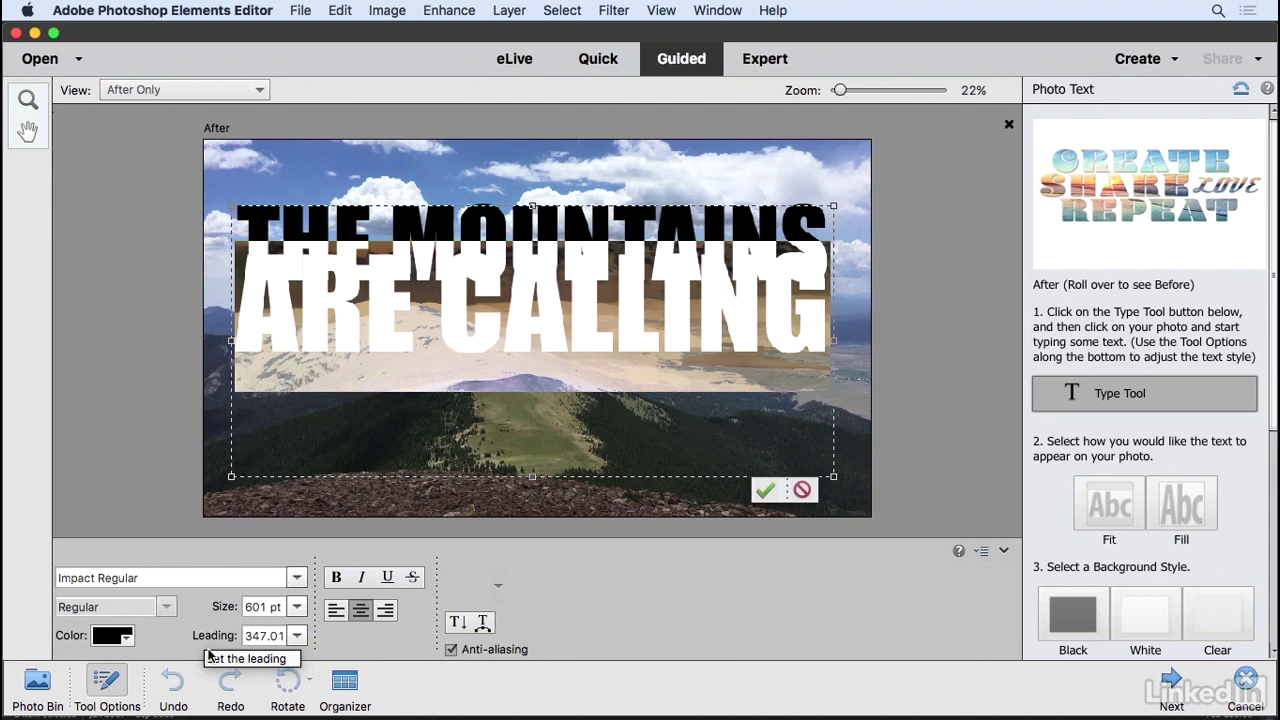
drag(210, 643, 363, 638)
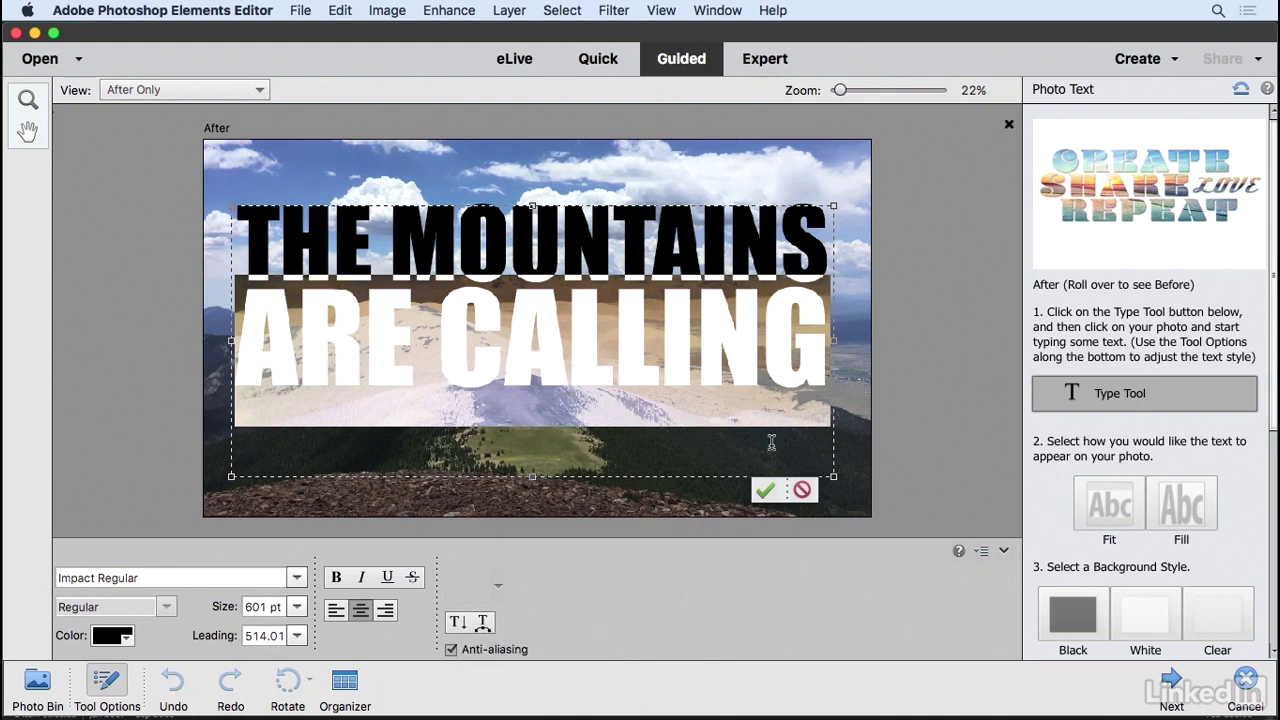
Step: Commit the photo-filled text, move it lower, and cancel the attempted height squash
click(763, 490)
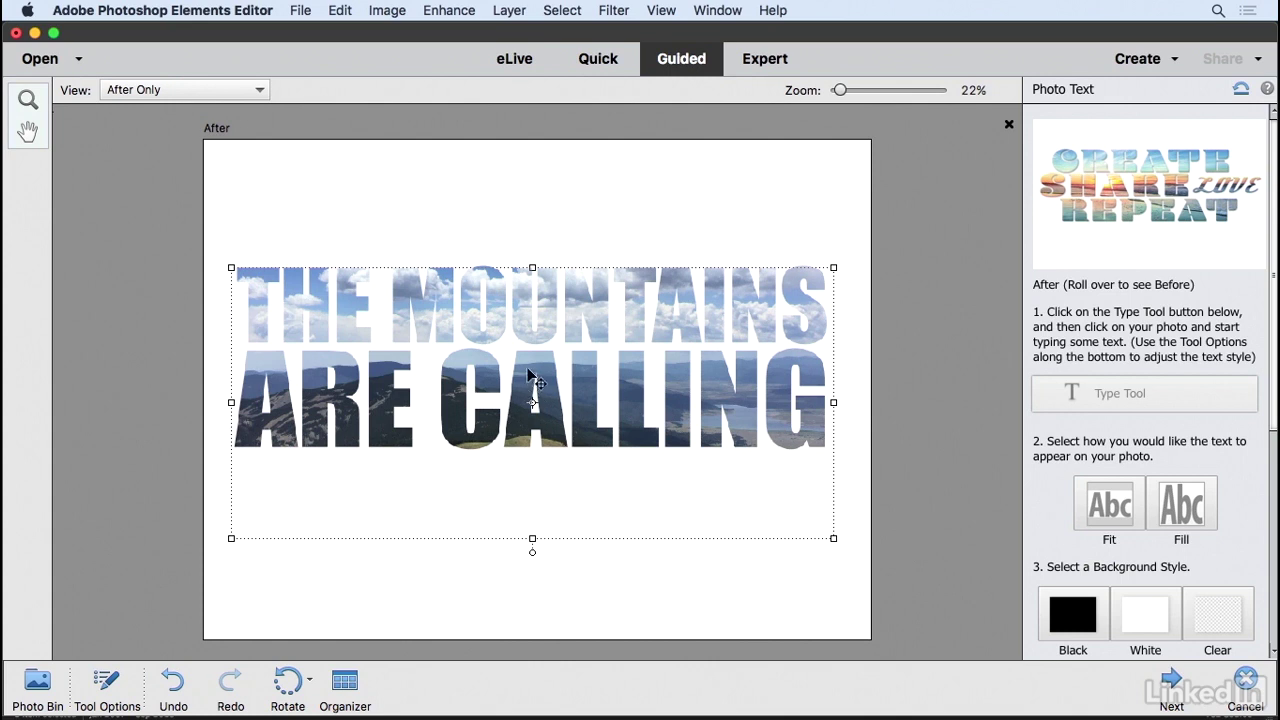
drag(529, 380, 519, 451)
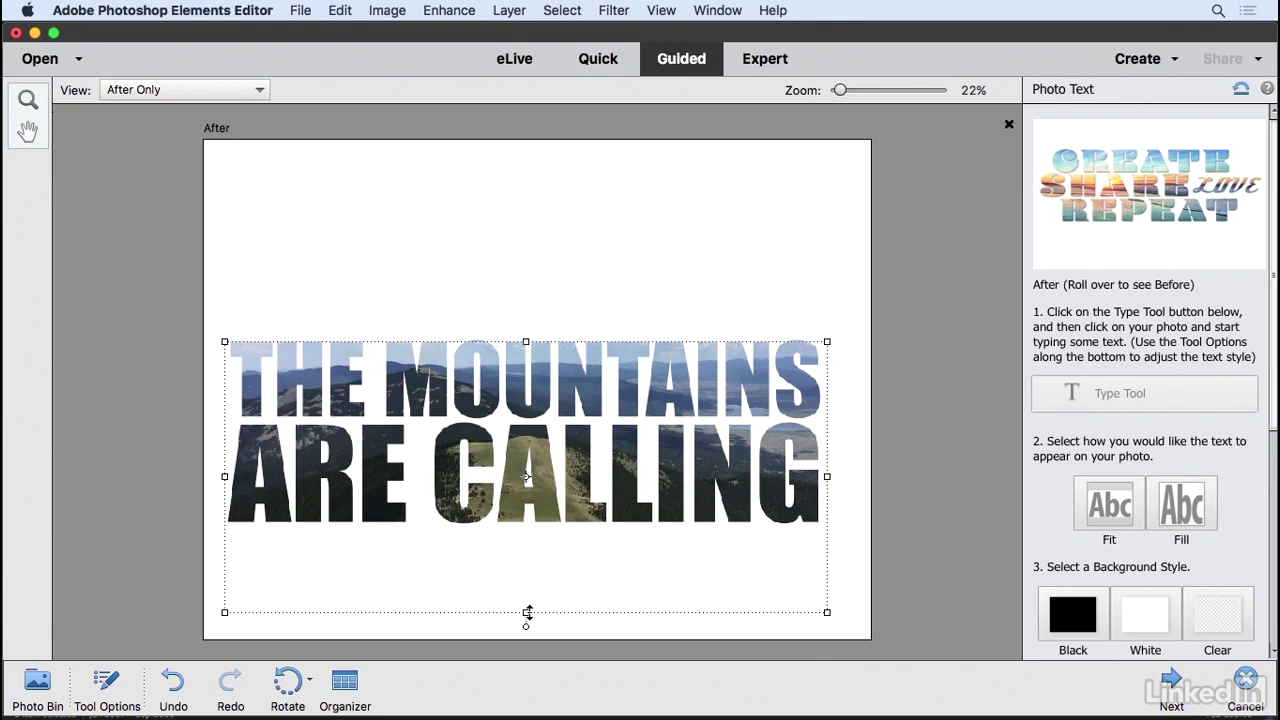
drag(527, 612, 527, 554)
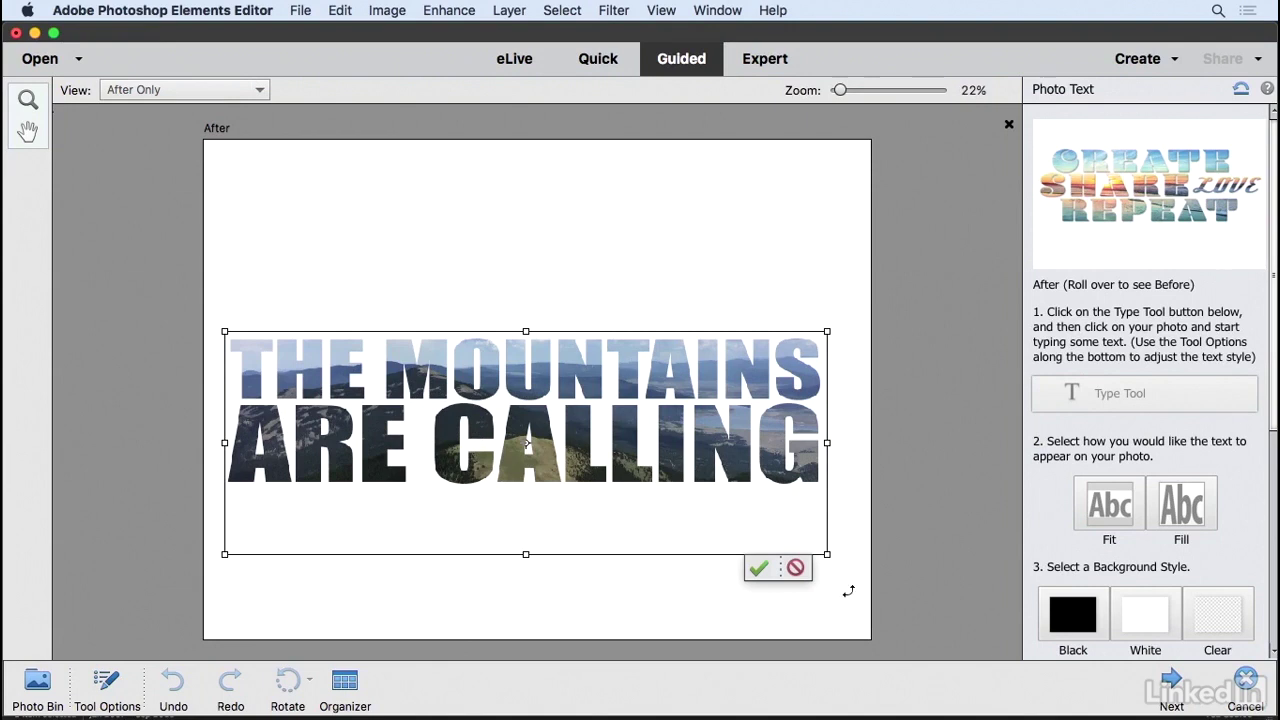
click(796, 568)
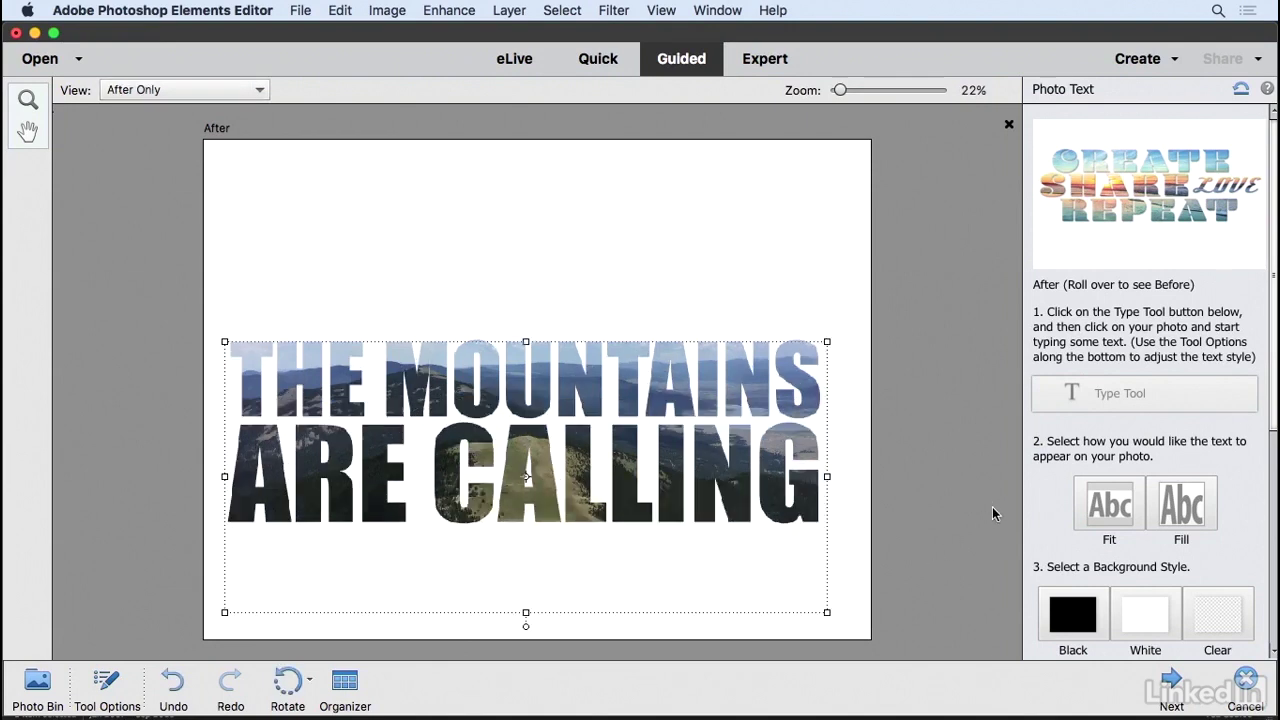
Step: Try Fit, then Fill, settle on Fit, and drag the photo text further down the canvas
click(1114, 507)
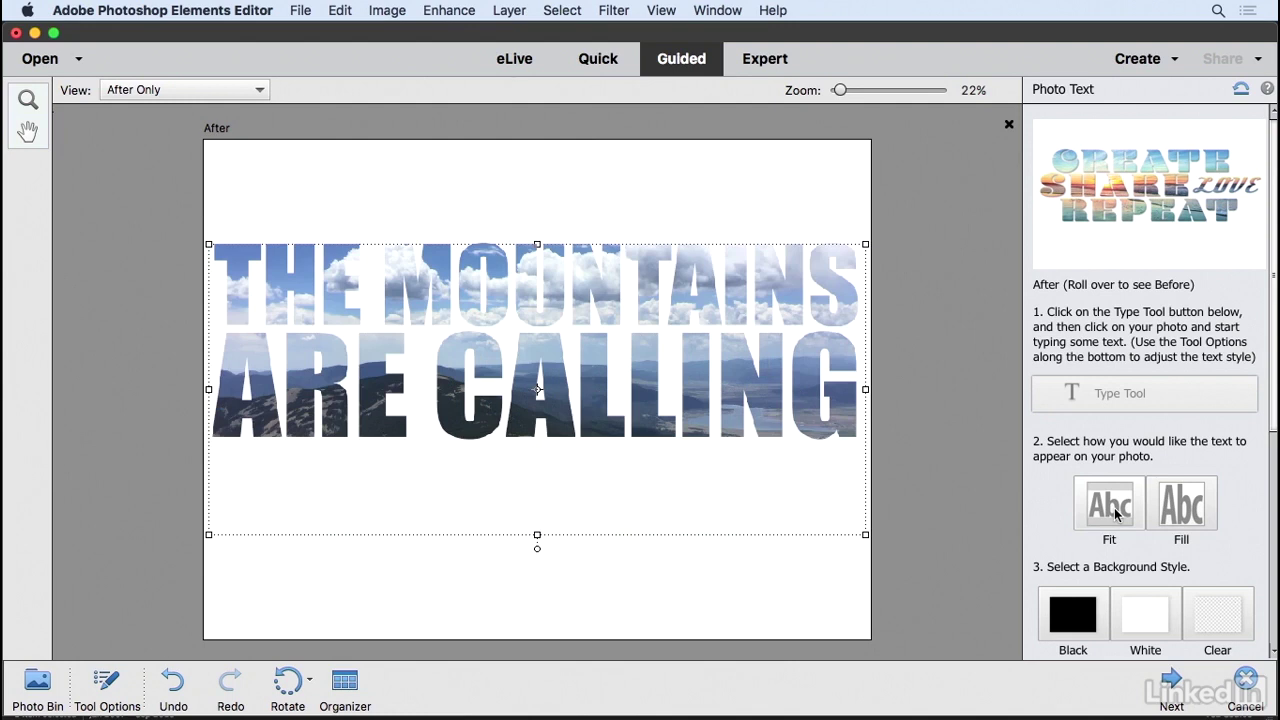
click(1116, 512)
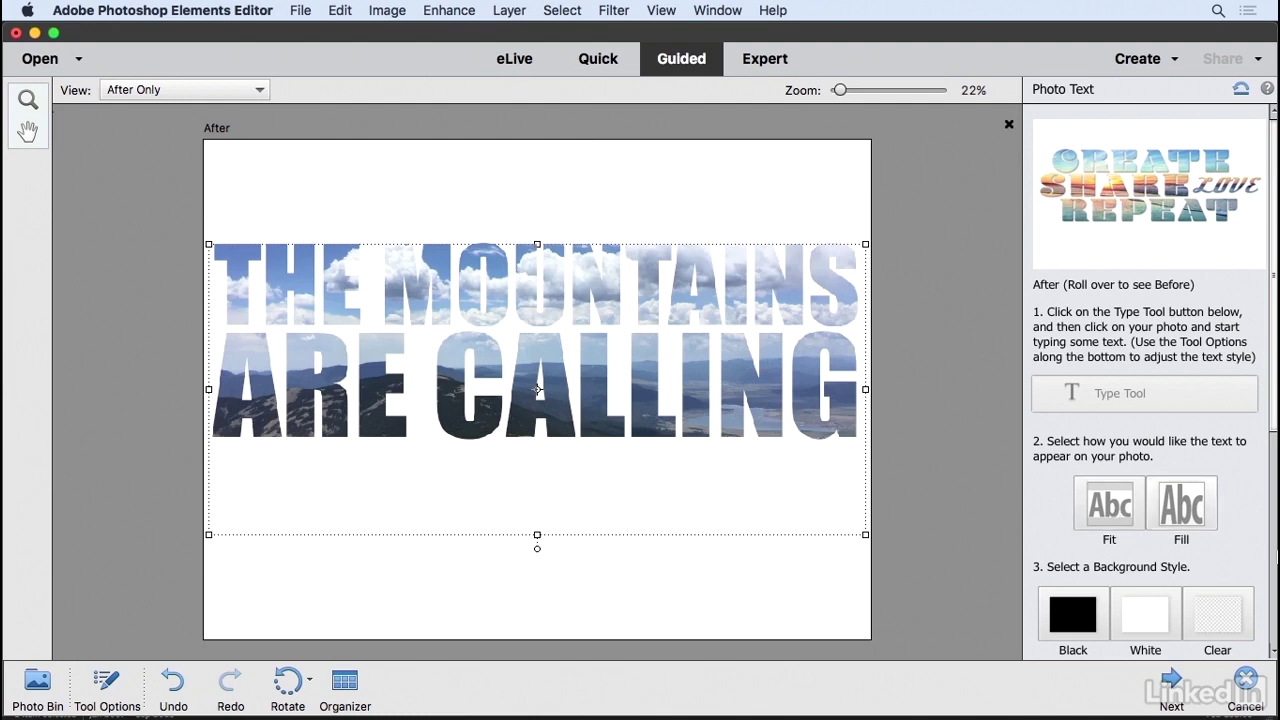
click(1191, 509)
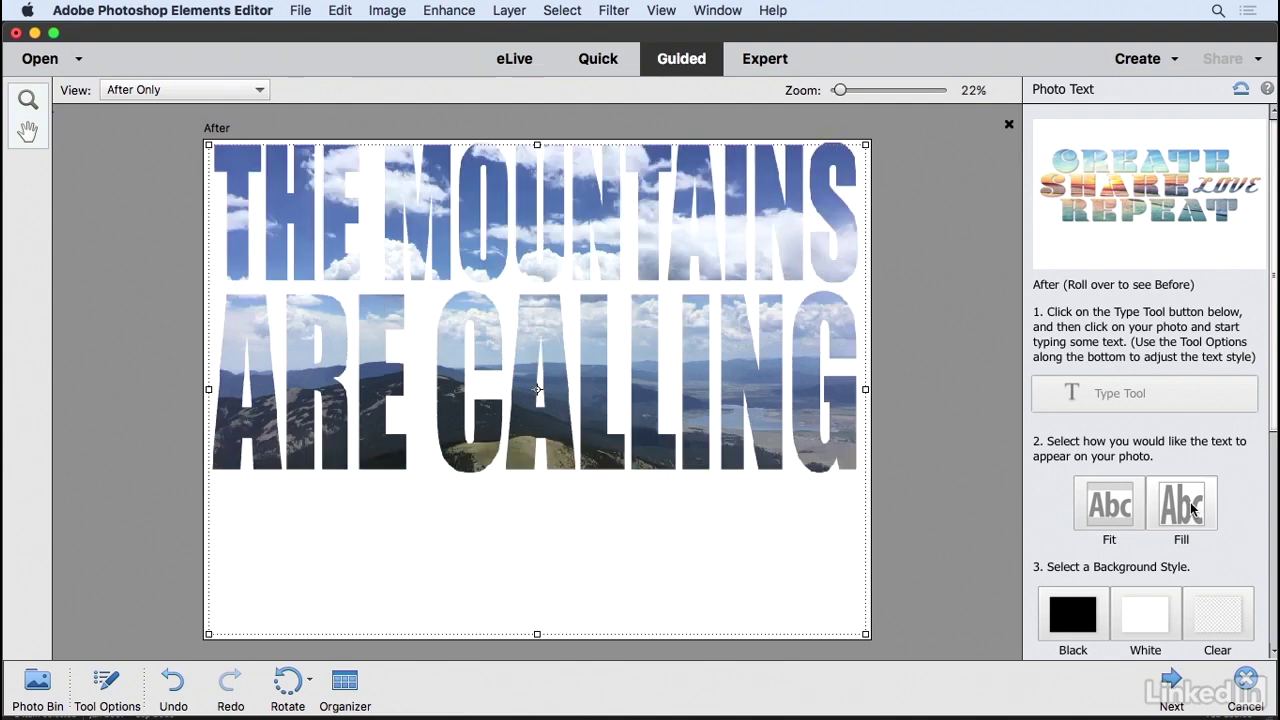
click(1113, 510)
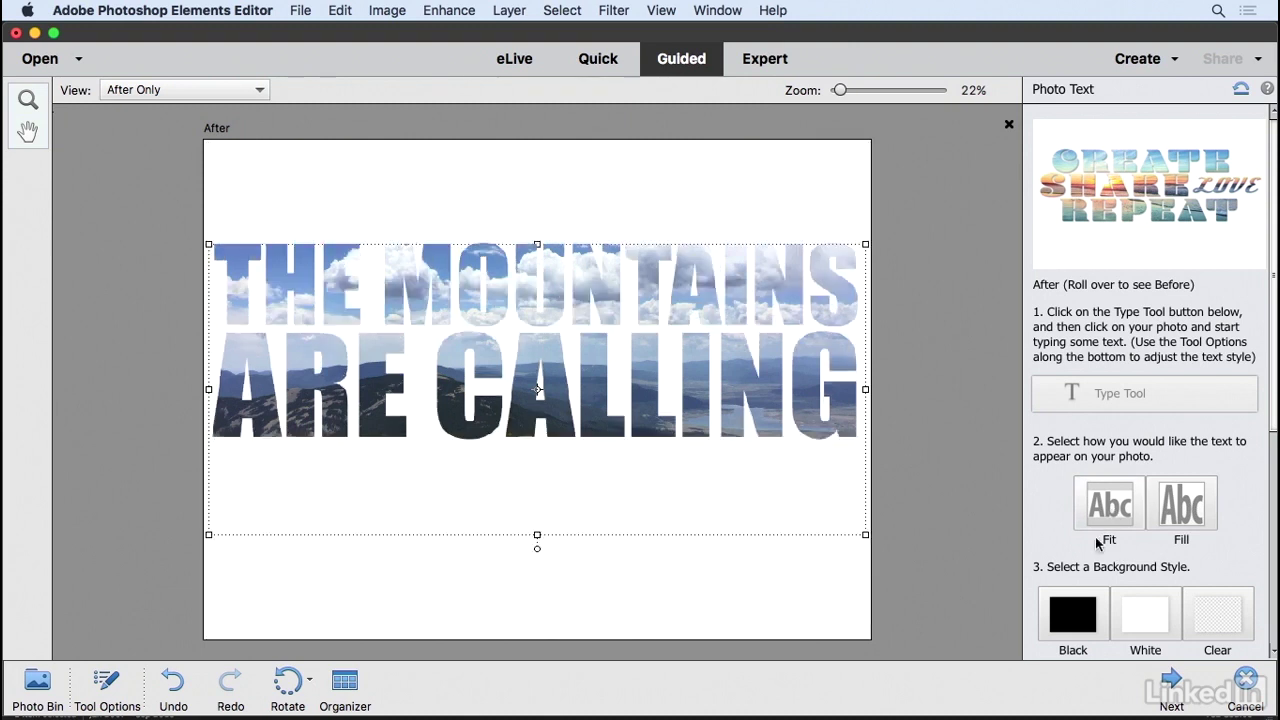
drag(597, 358, 599, 453)
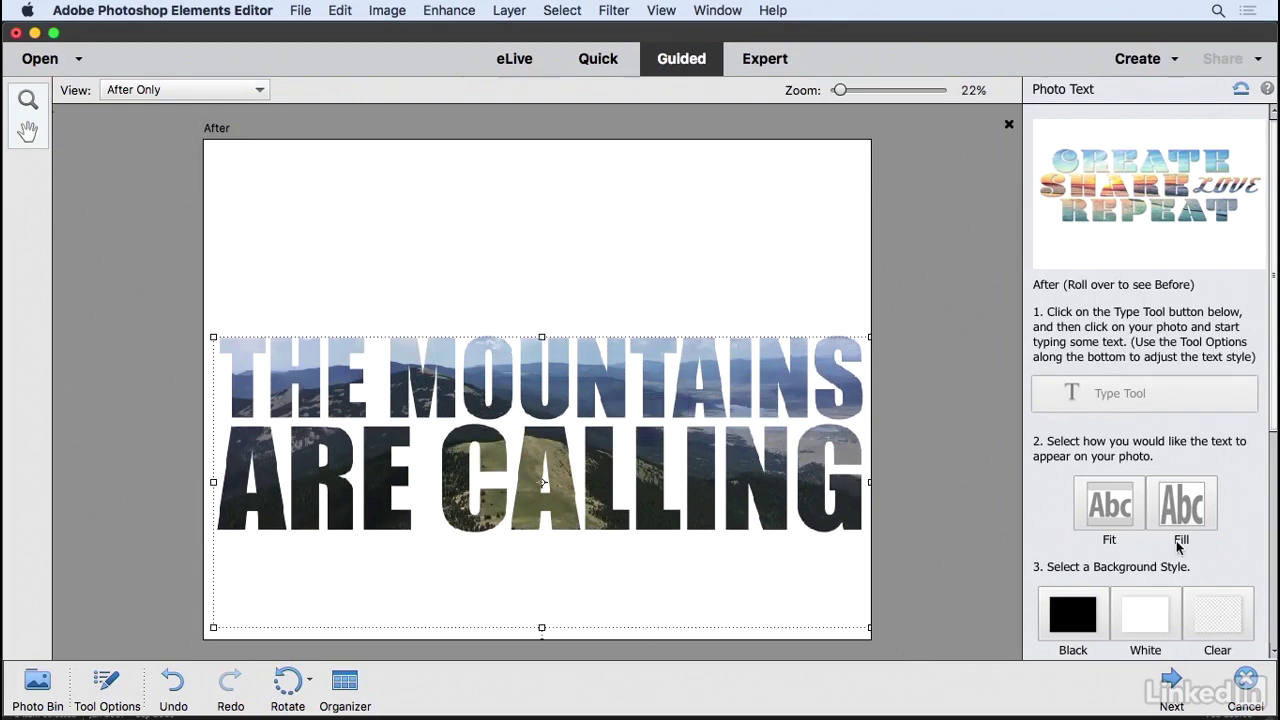
scroll(1180, 548, down, 5)
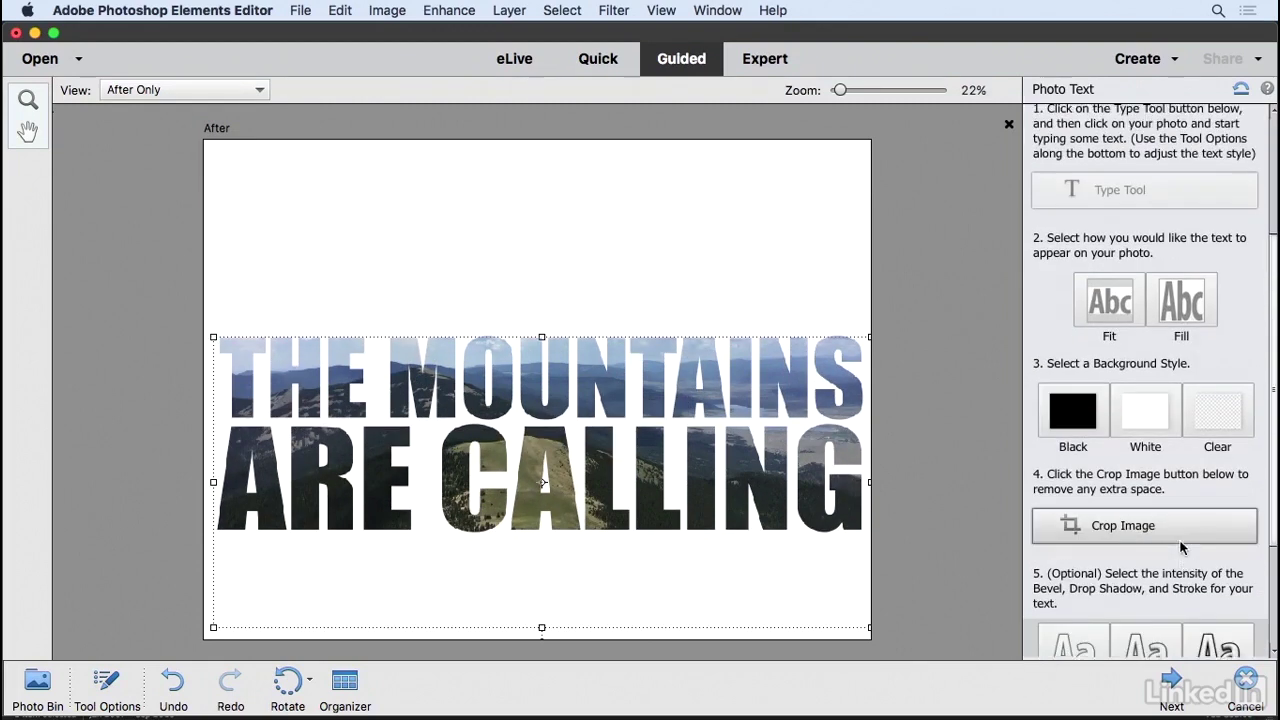
Step: Try the Black, White and Clear background styles, returning to Black
click(1069, 404)
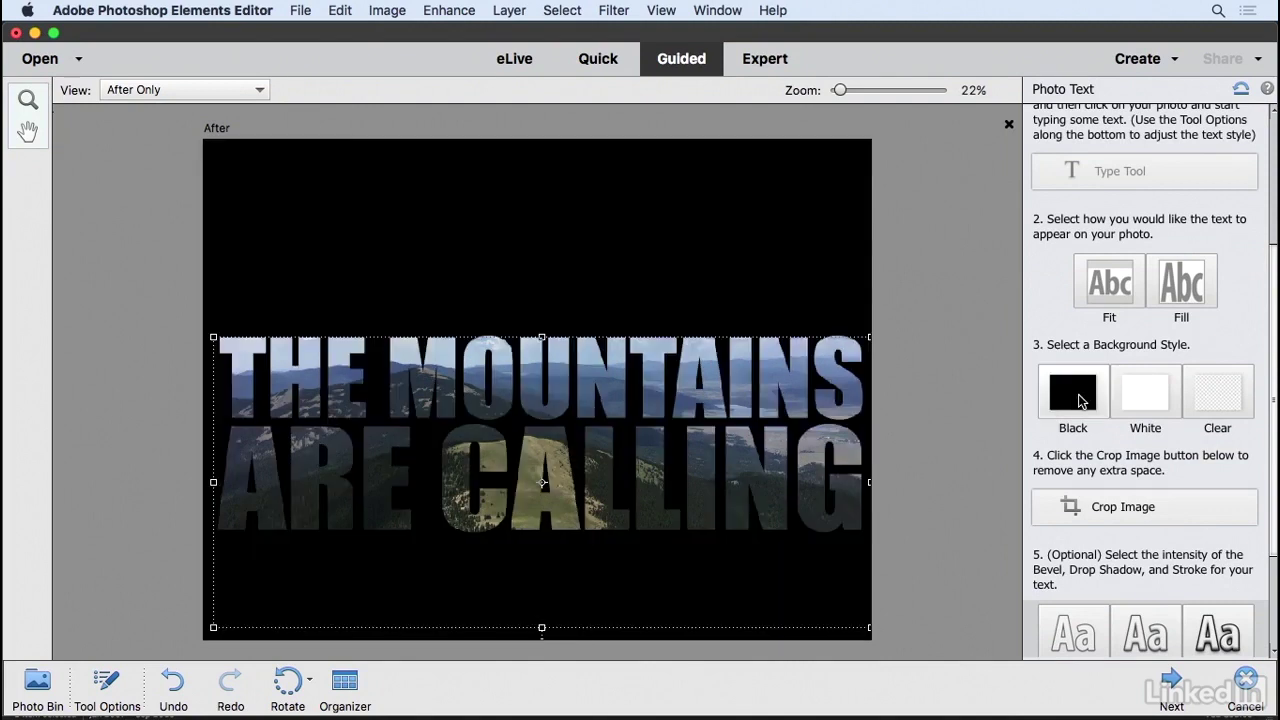
click(1160, 400)
click(1228, 402)
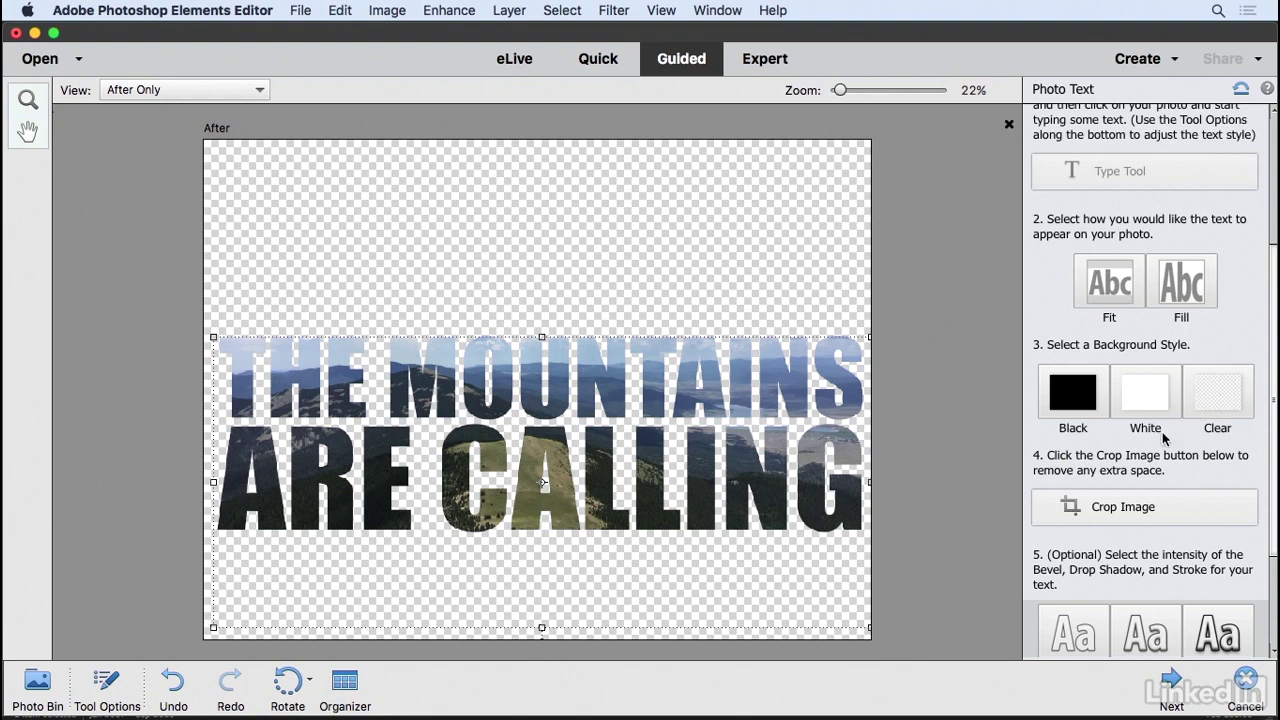
click(1069, 396)
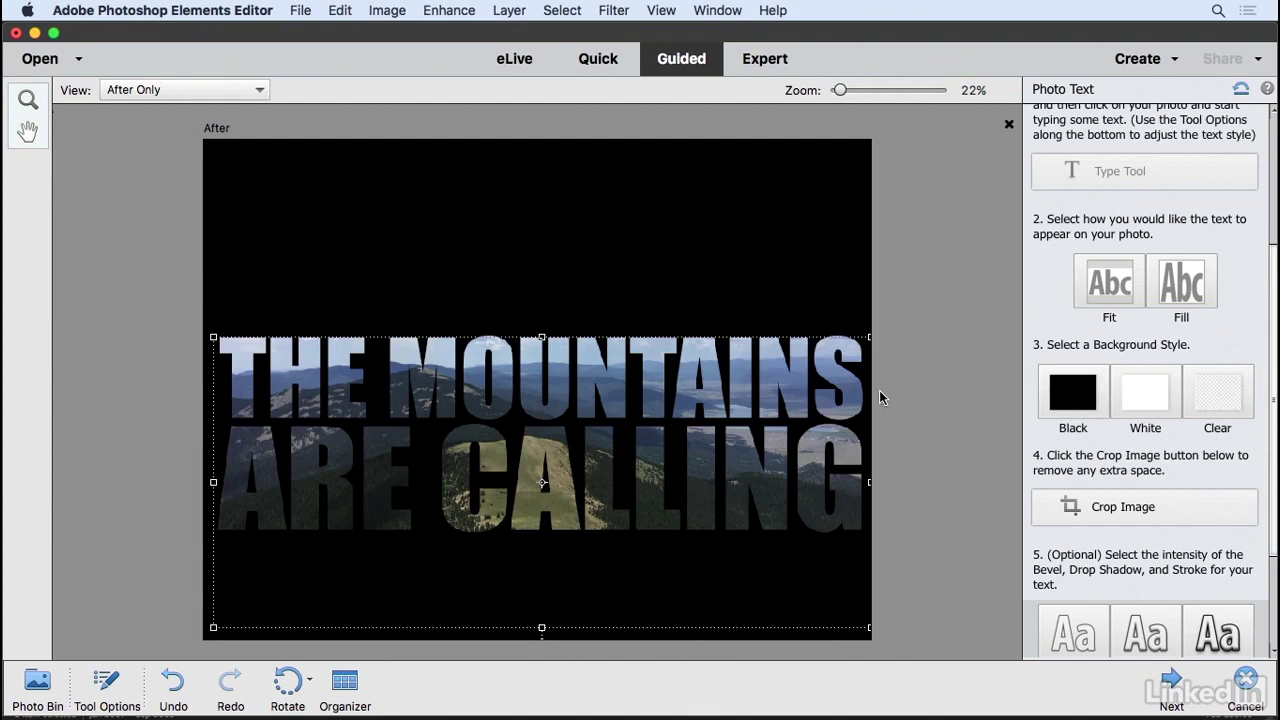
Step: Crop the image to fit, undo the crop, and reapply the black background
click(1109, 512)
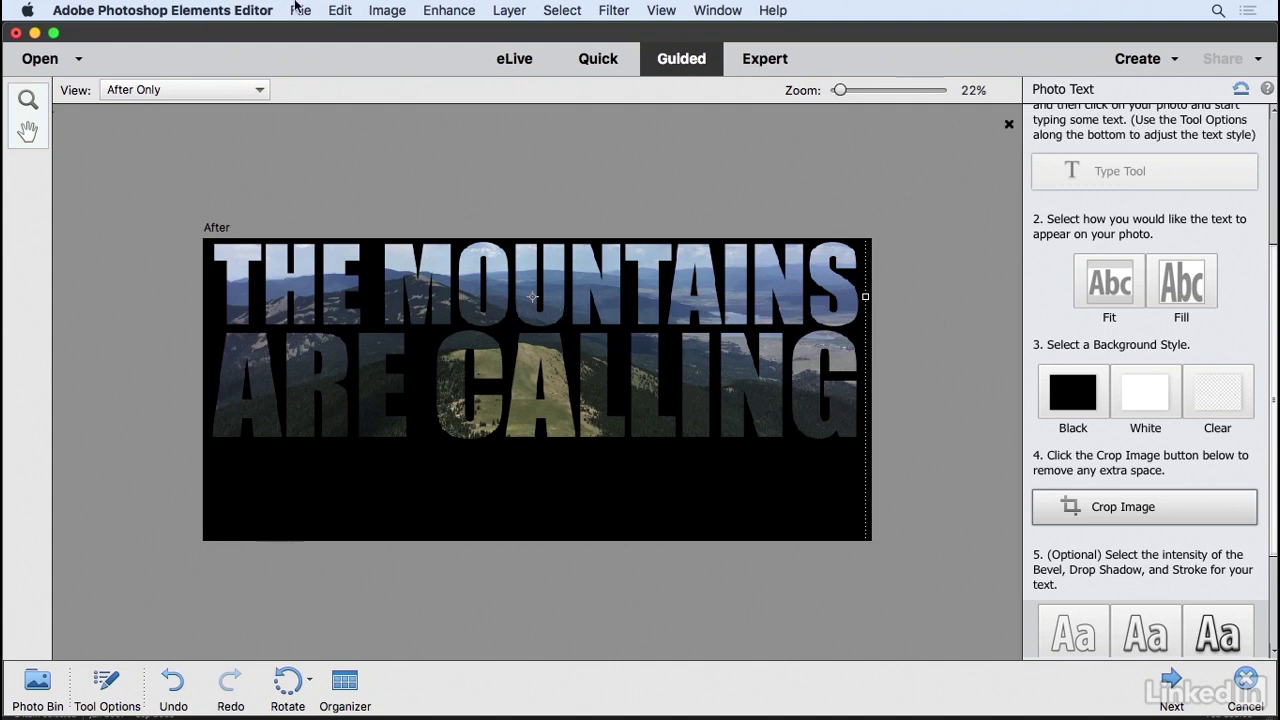
click(346, 10)
click(358, 38)
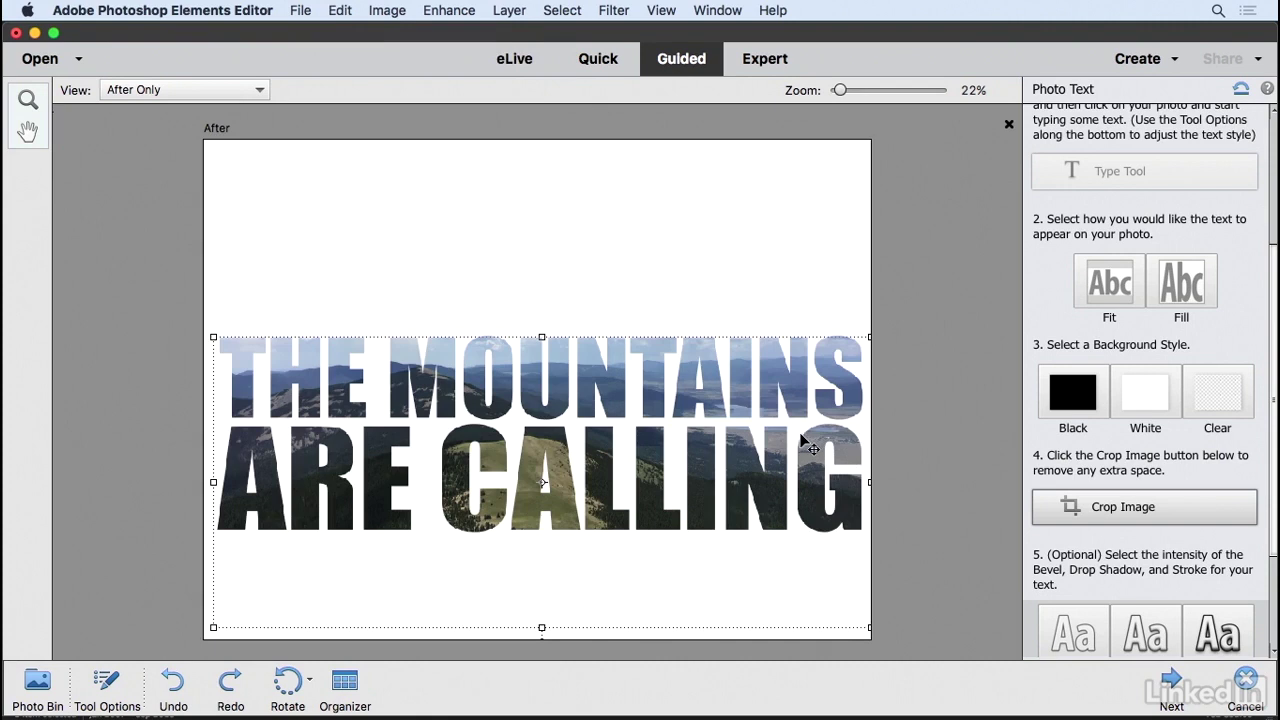
click(1078, 400)
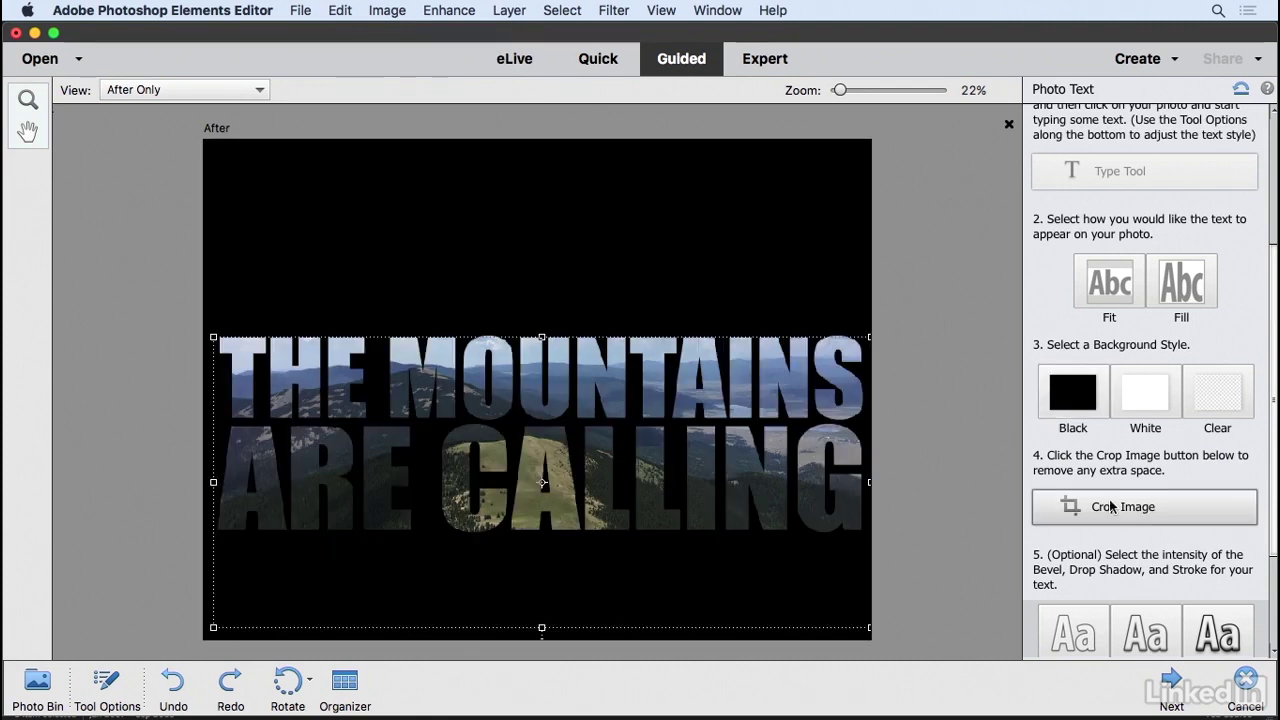
Step: Try the Small and Large bevel styles, then apply the Medium bevel to the text
scroll(1150, 505, down, 3)
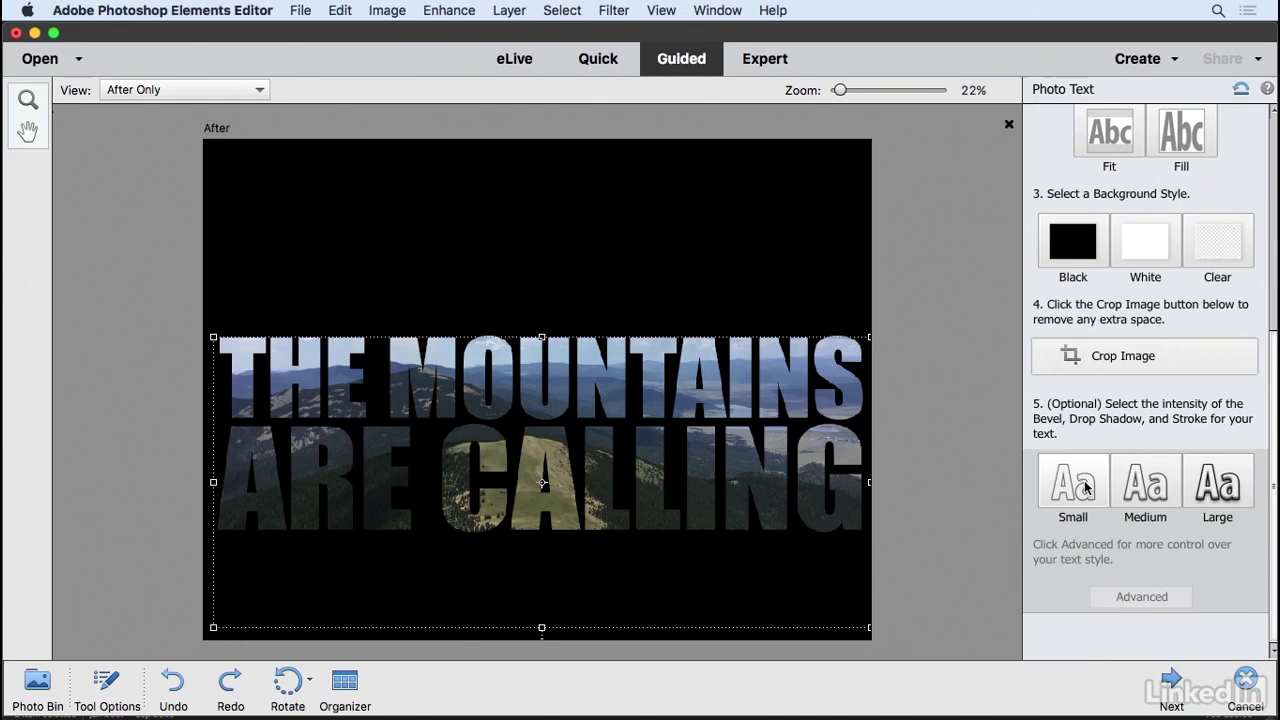
click(1086, 487)
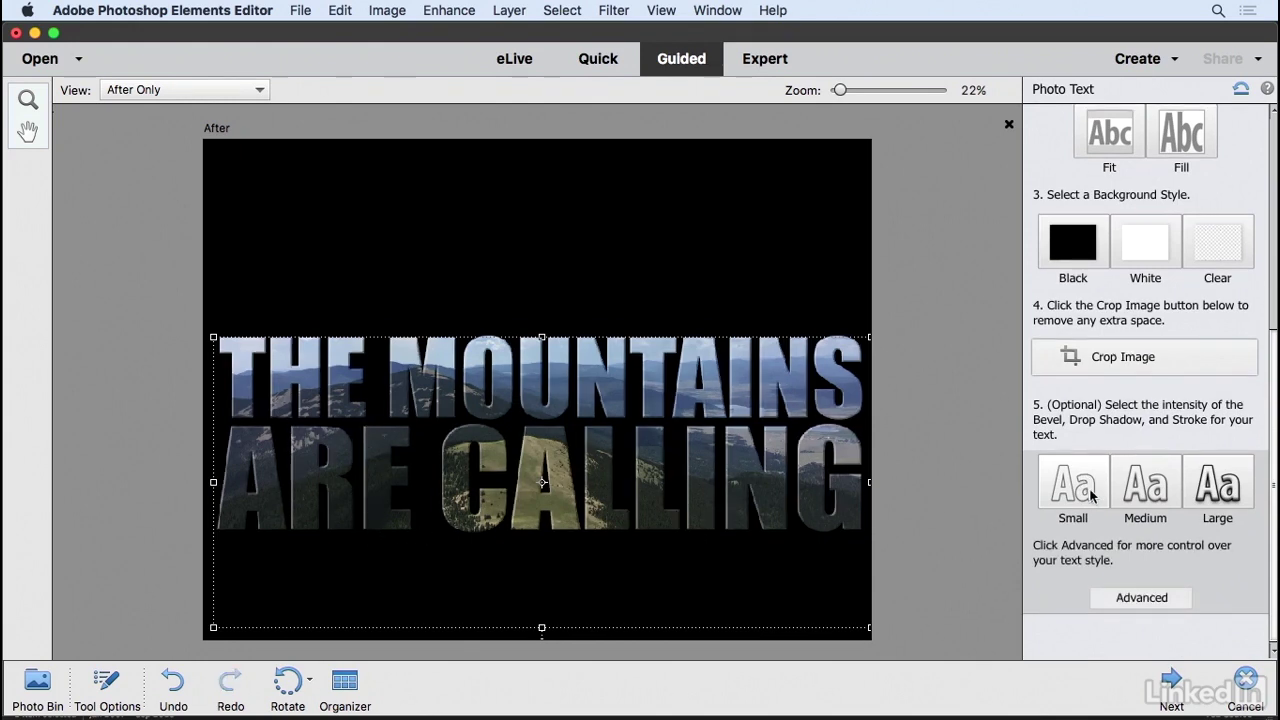
click(1145, 487)
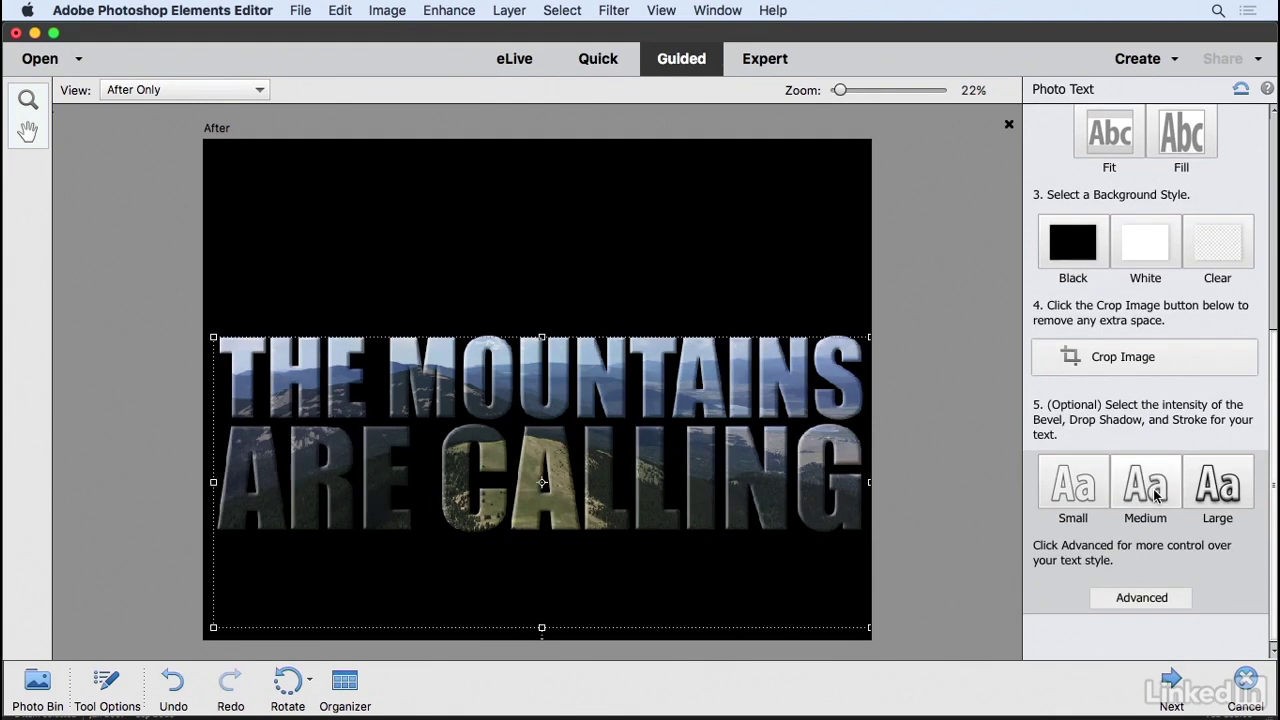
click(1229, 494)
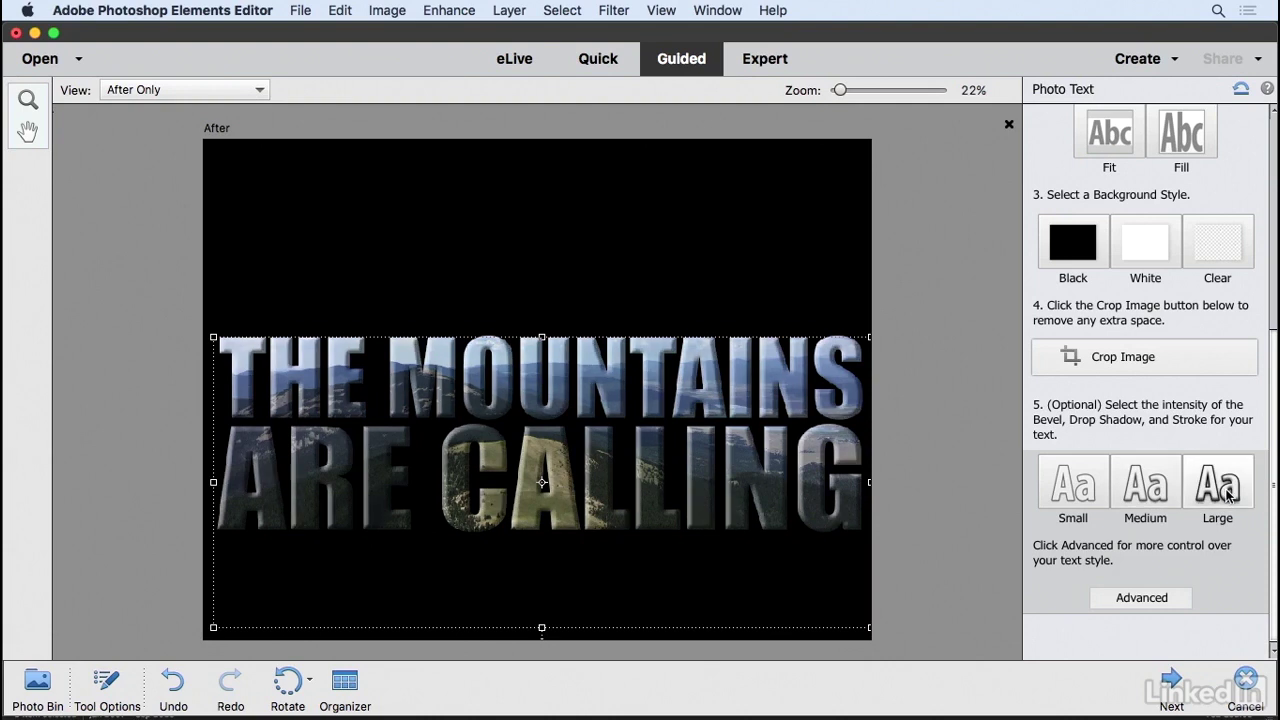
click(1138, 482)
Step: Look at the Advanced Style Settings and cancel them without changes
scroll(1150, 490, up, 1)
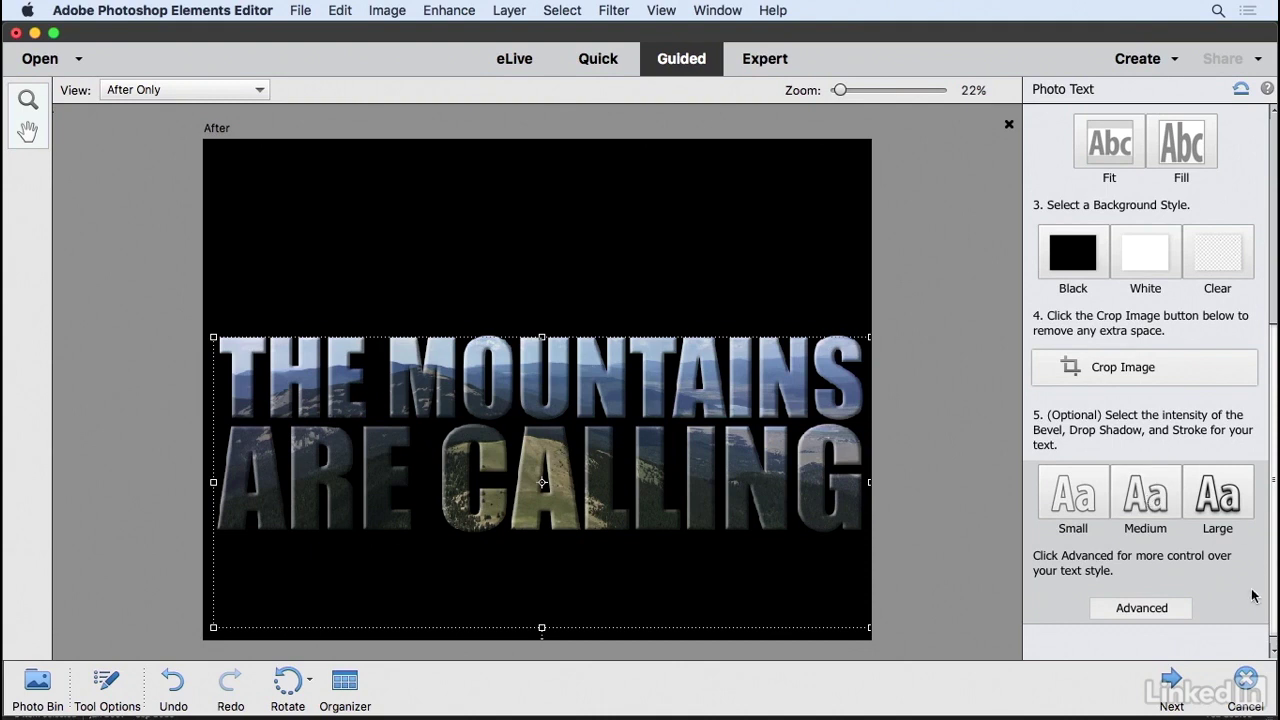
click(1142, 608)
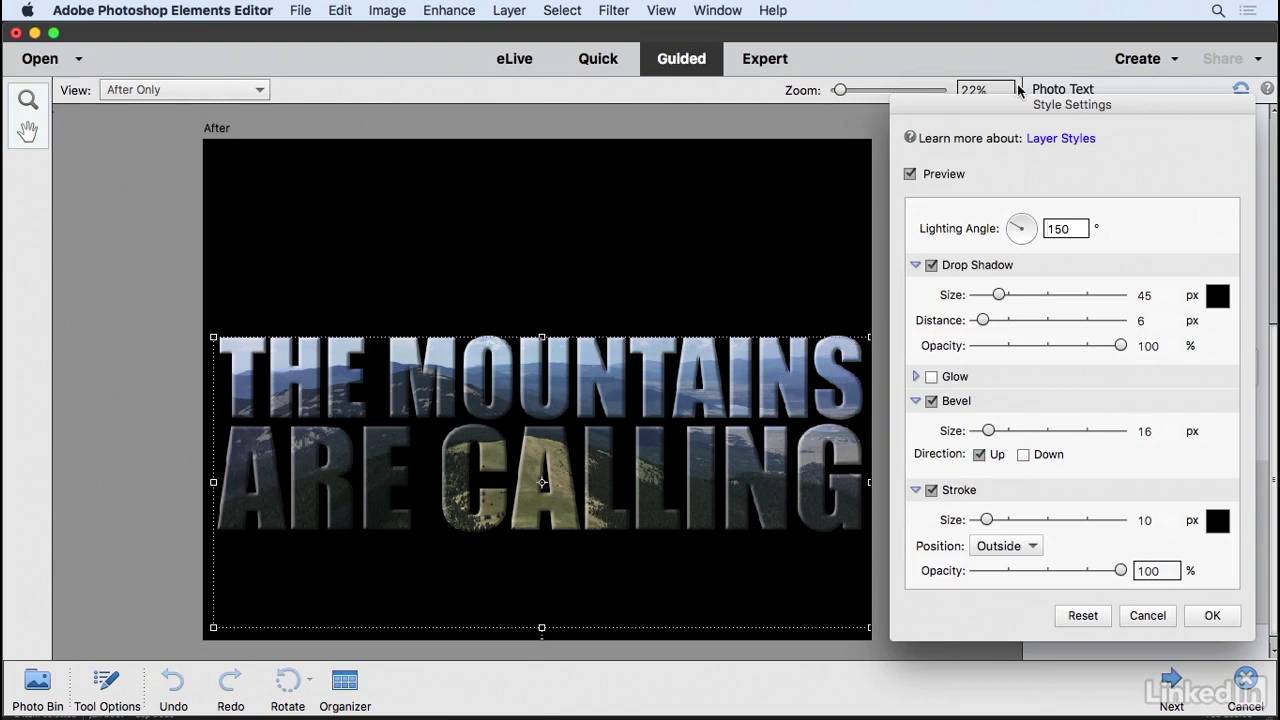
drag(1033, 114, 1040, 77)
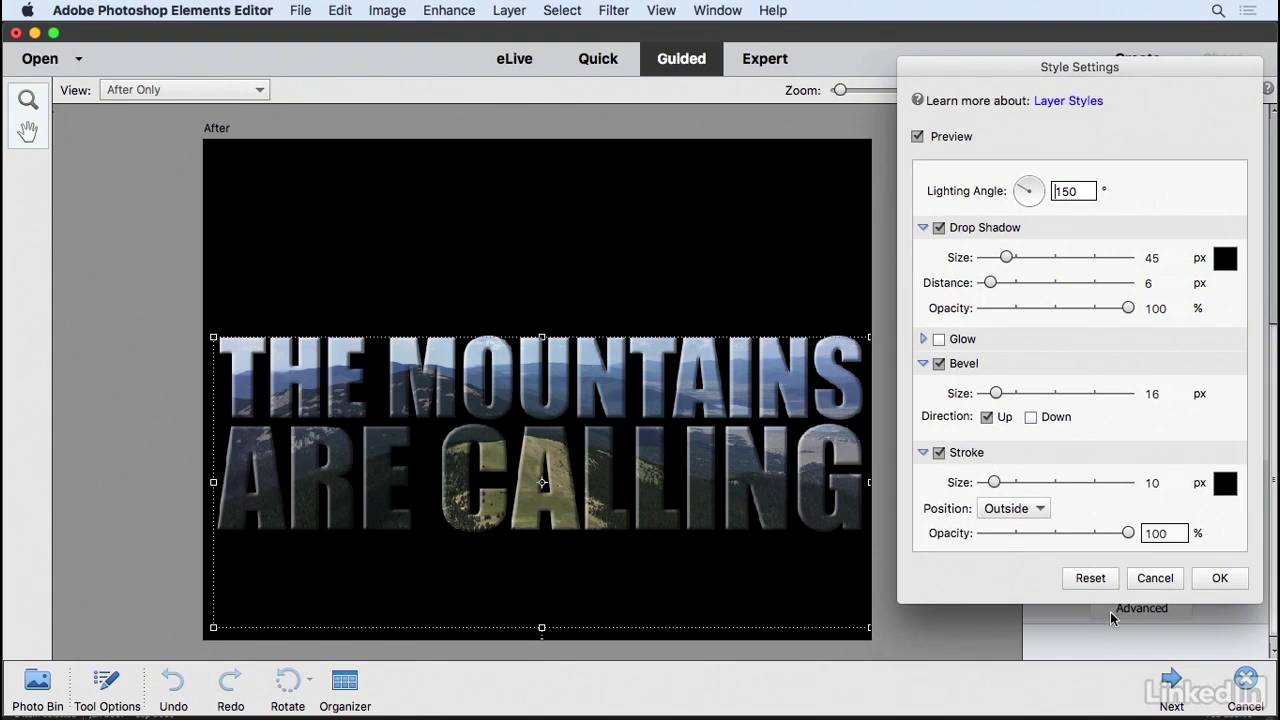
click(1160, 584)
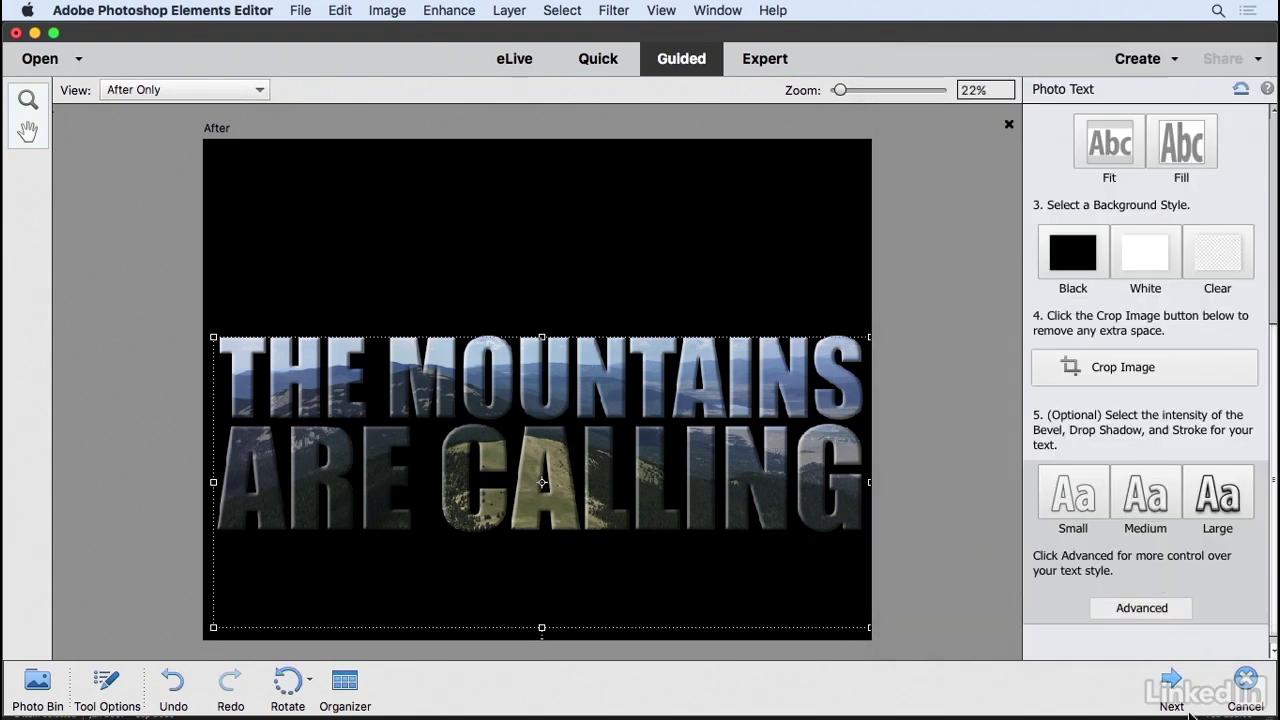
Step: Finish Photo Text, switch to Quick mode, and crop the canvas tightly around the headline
click(1171, 683)
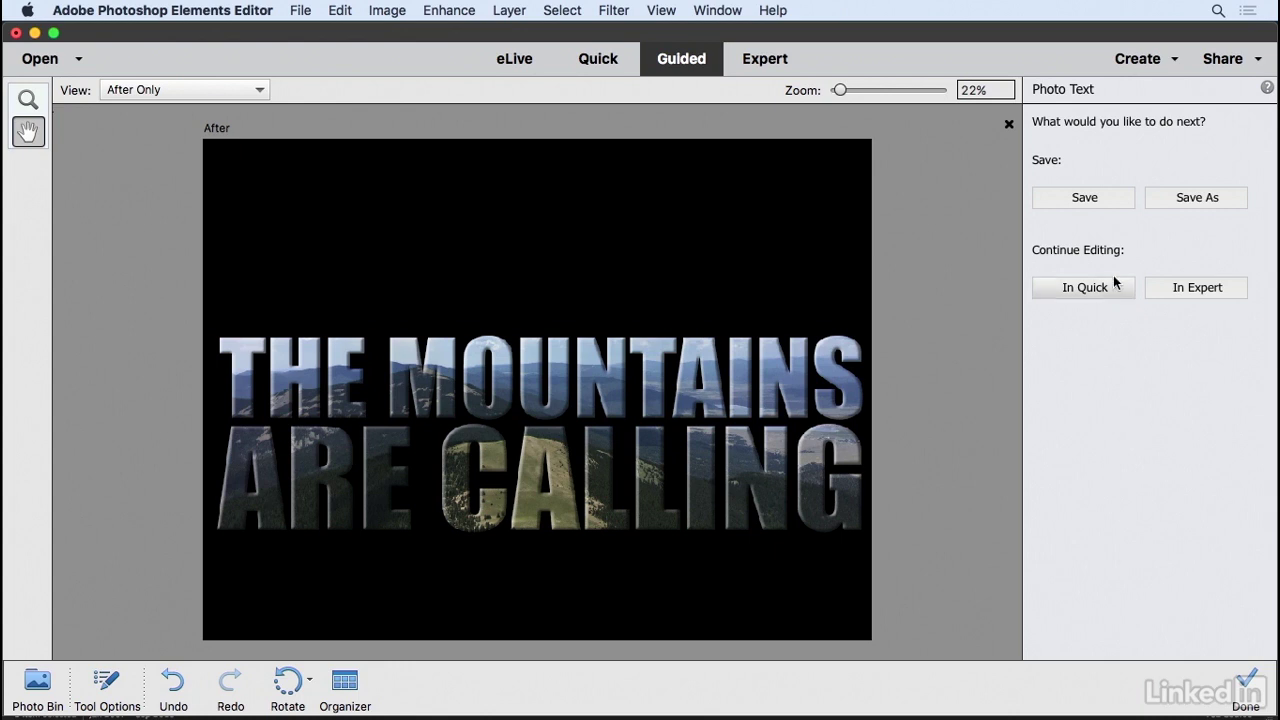
click(1088, 288)
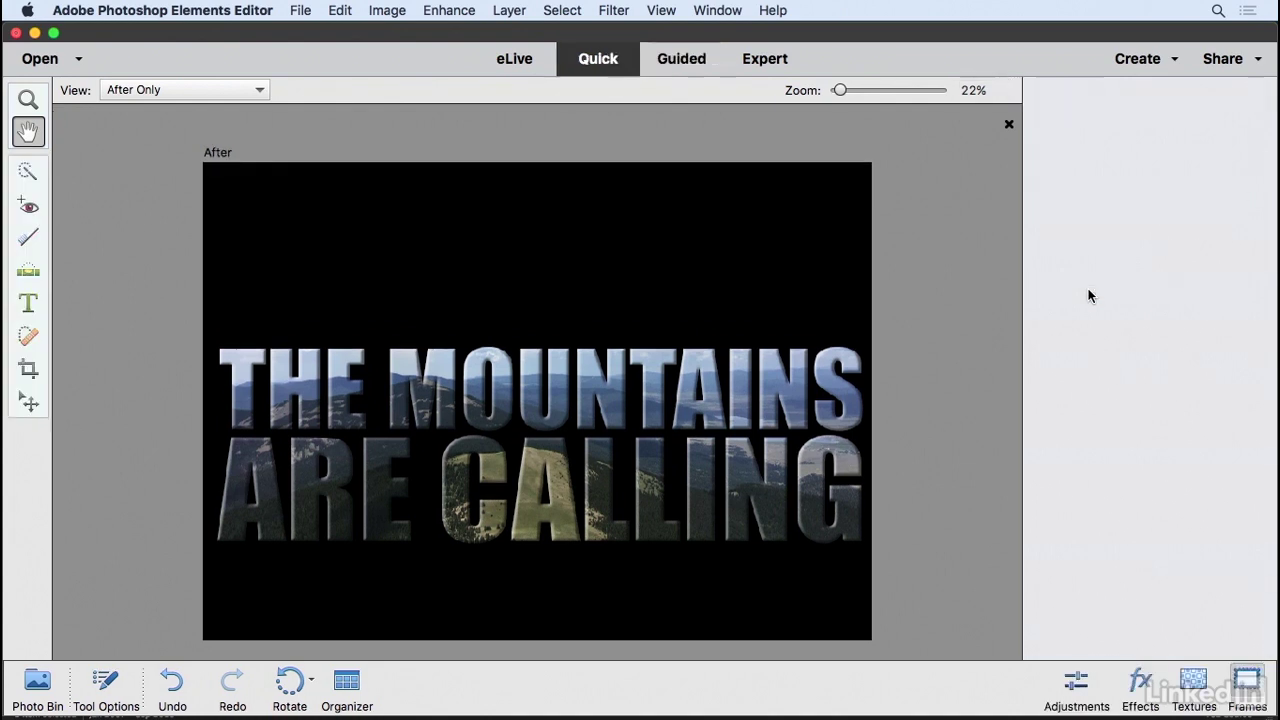
click(29, 372)
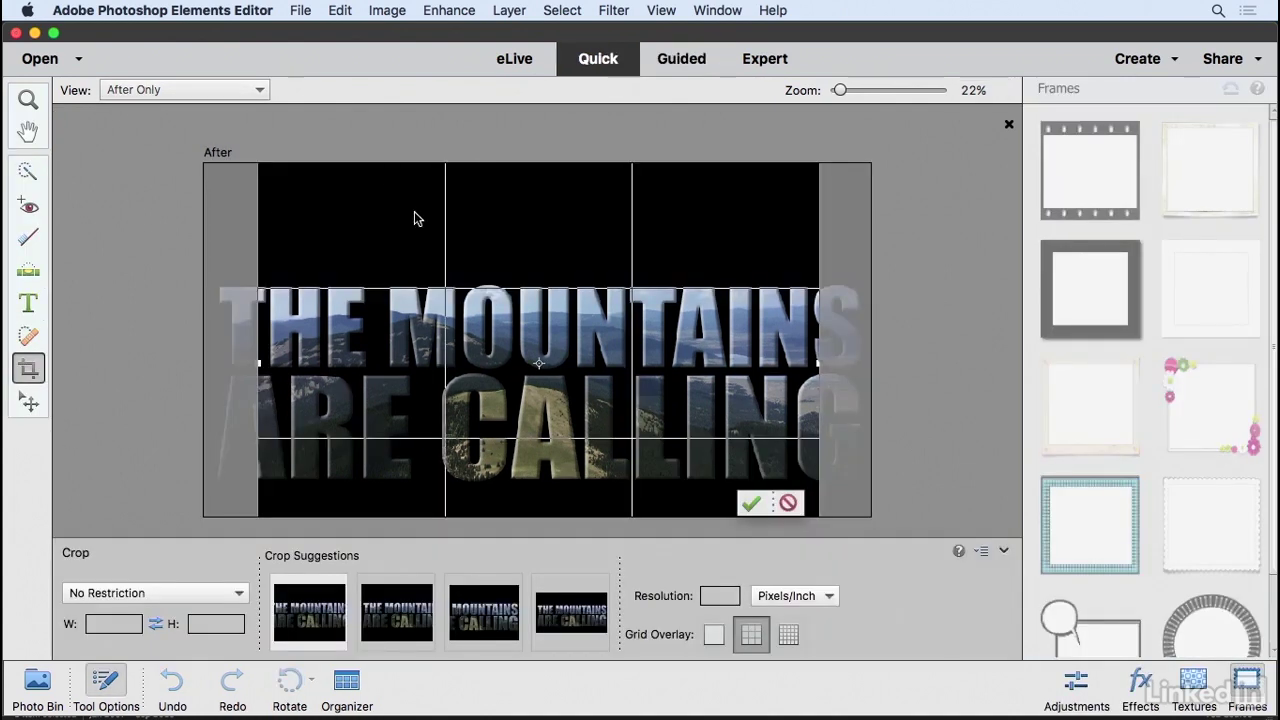
drag(258, 365, 205, 364)
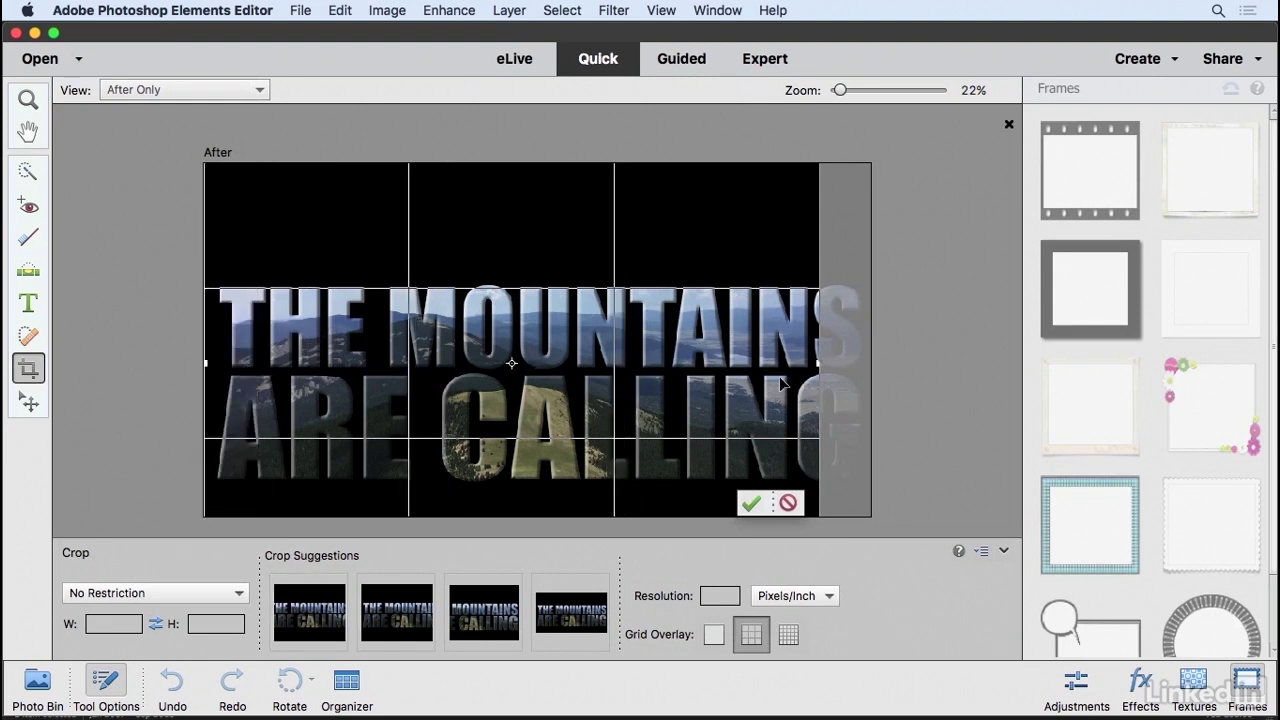
drag(817, 364, 878, 363)
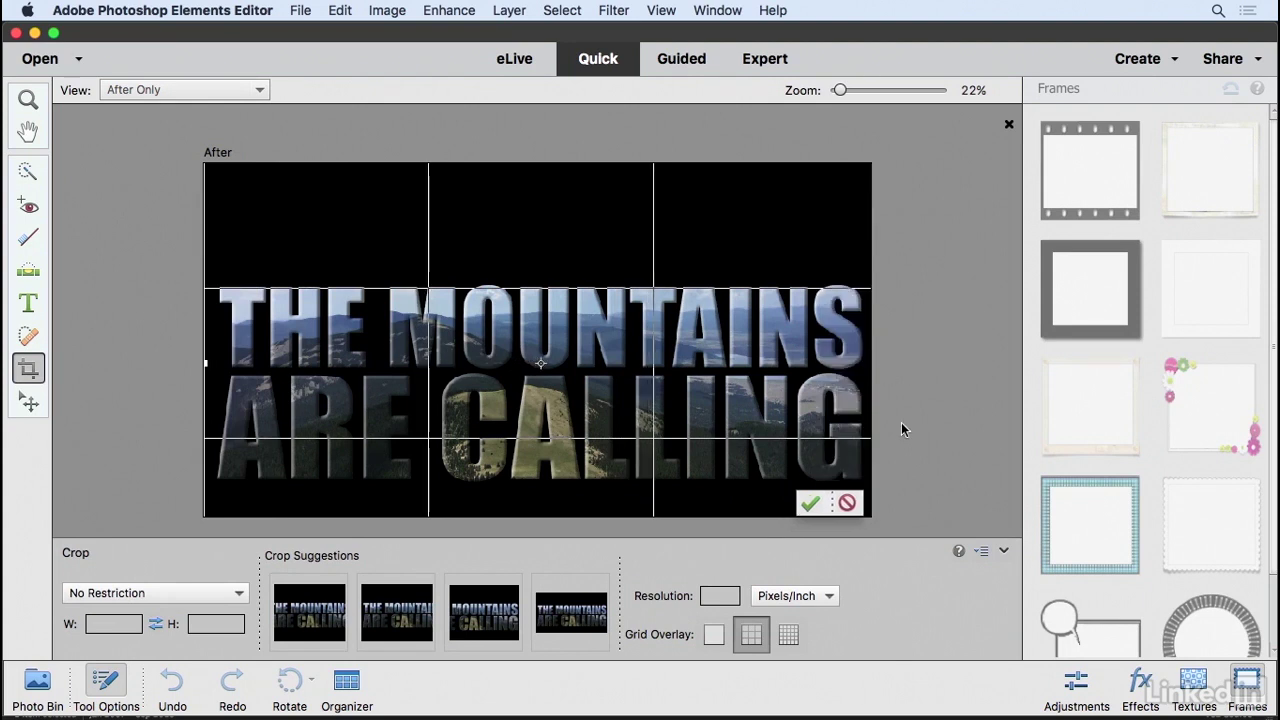
scroll(903, 434, down, 3)
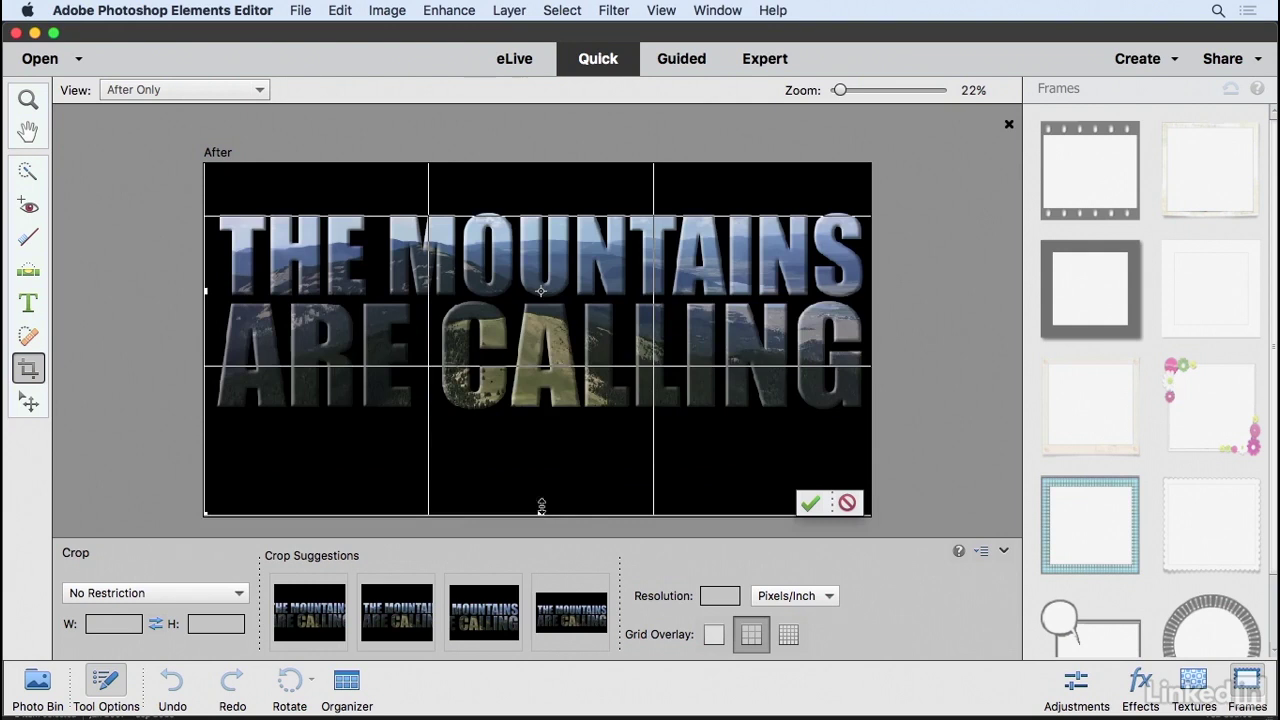
drag(540, 514, 536, 432)
scroll(786, 297, up, 6)
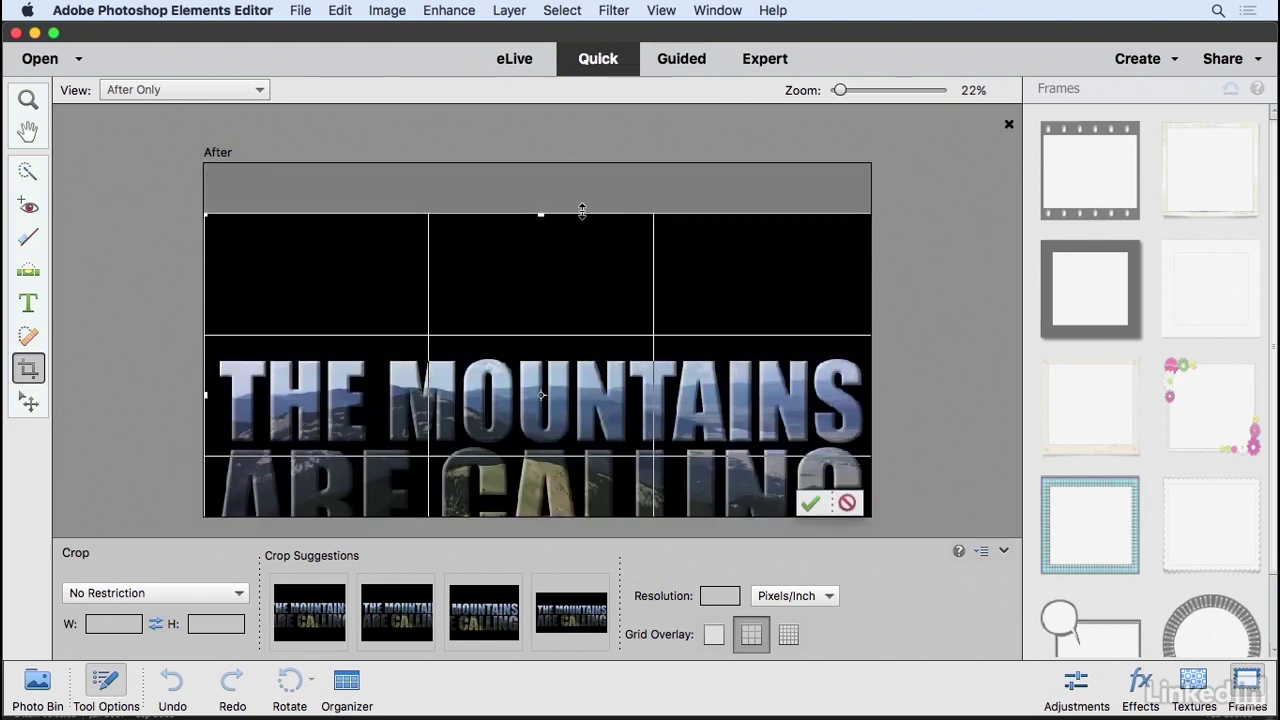
drag(540, 216, 540, 341)
click(810, 502)
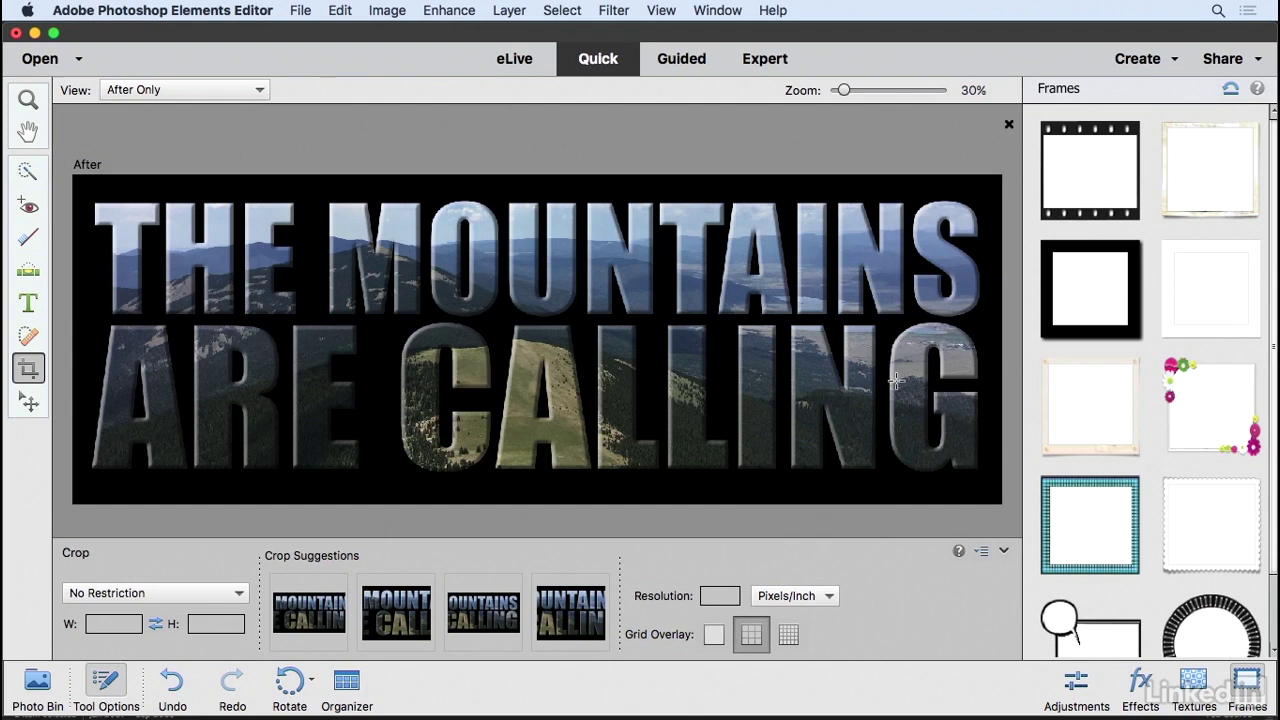
Step: Start saving the image and turn off Save in Version Set with Original
click(300, 10)
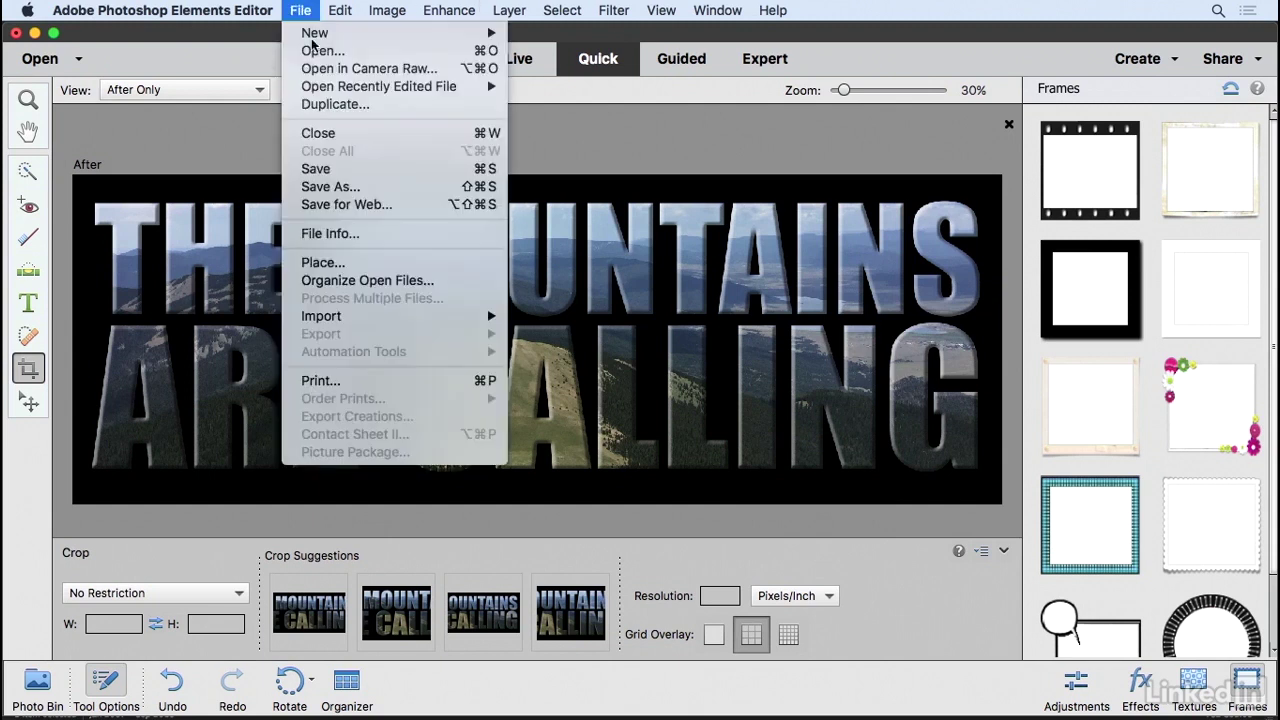
click(315, 167)
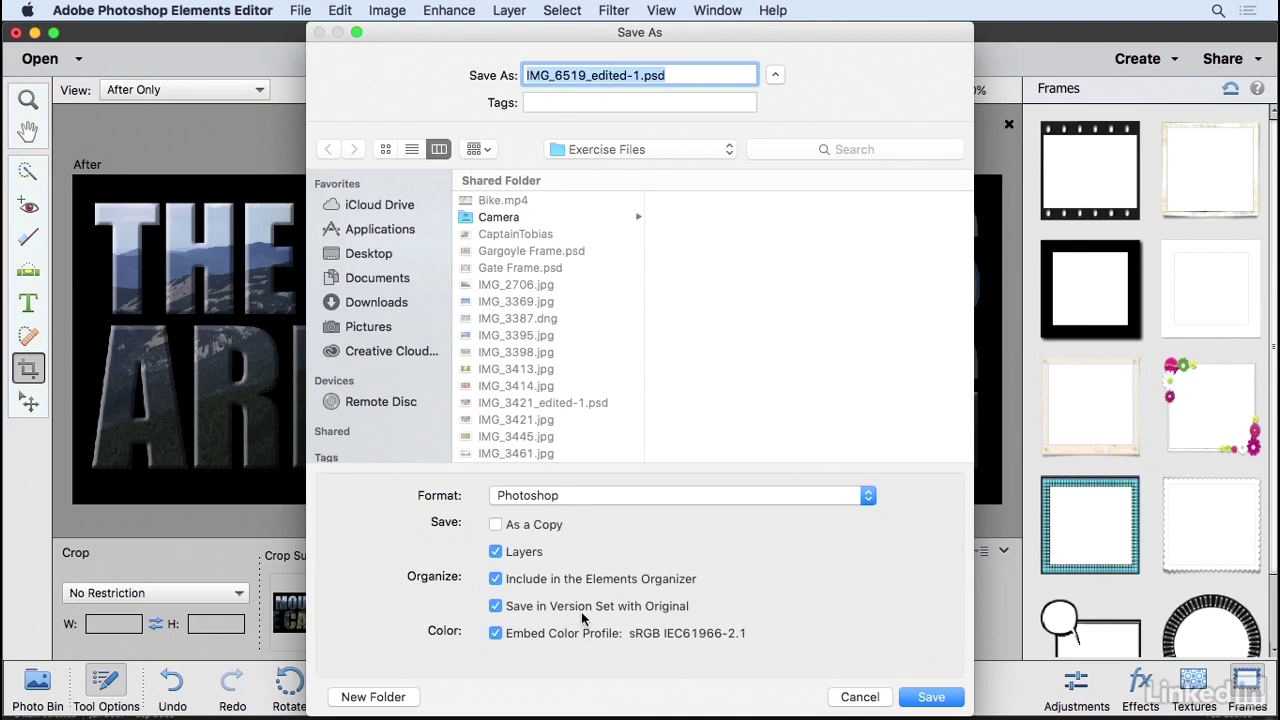
click(495, 606)
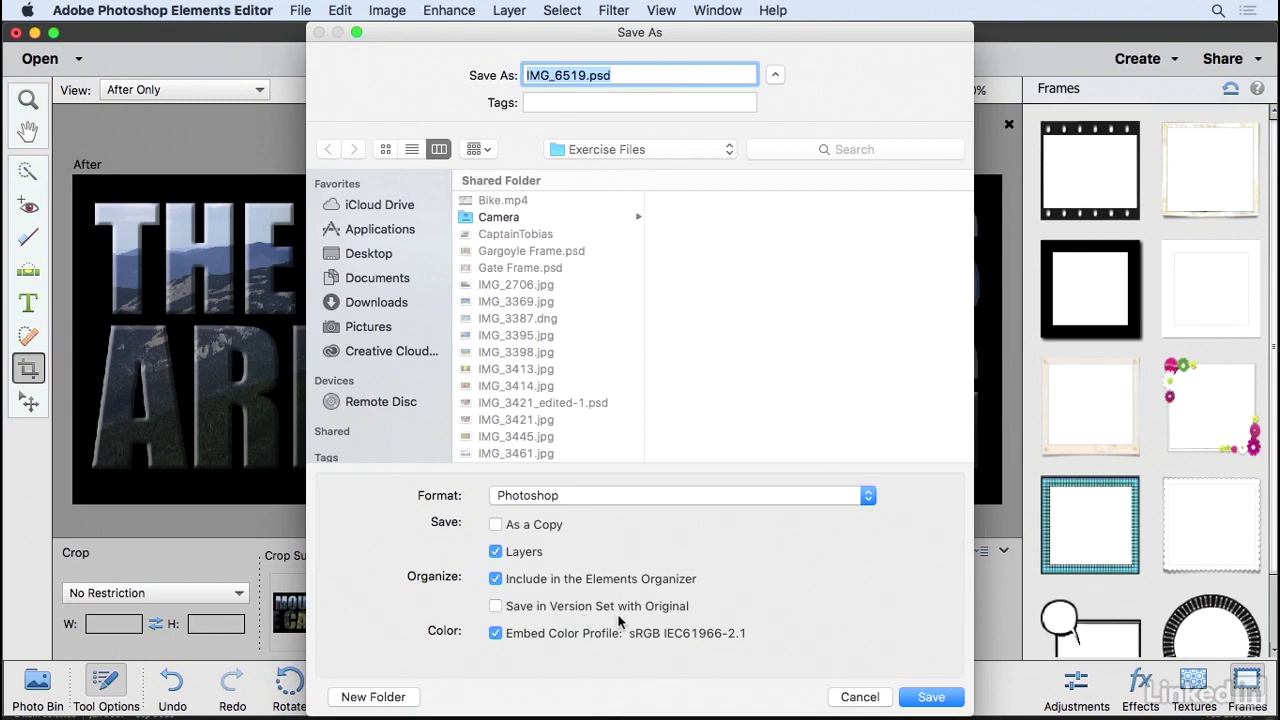
Step: Replace the original photo name with 'Photo Text' as the file name
click(556, 75)
drag(588, 75, 428, 69)
text(Photo Te)
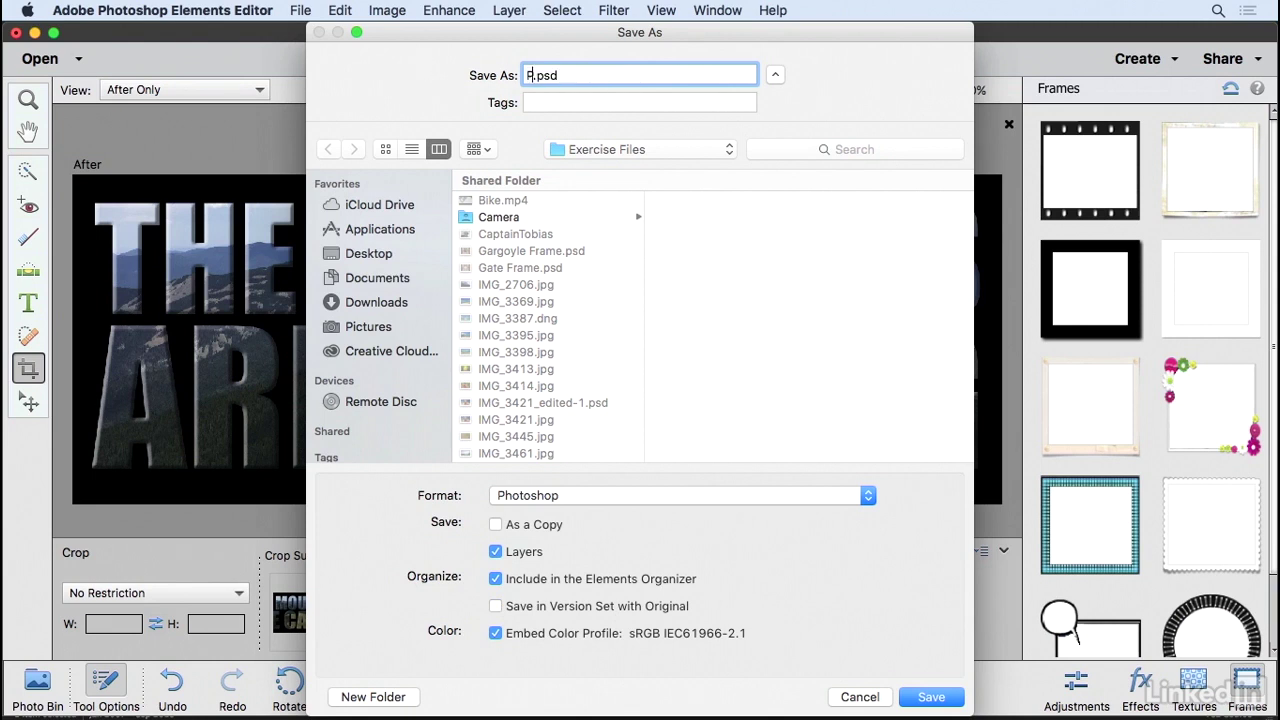
text(xt)
Step: Confirm the save so Photo Text.psd is written to Exercise Files
click(936, 700)
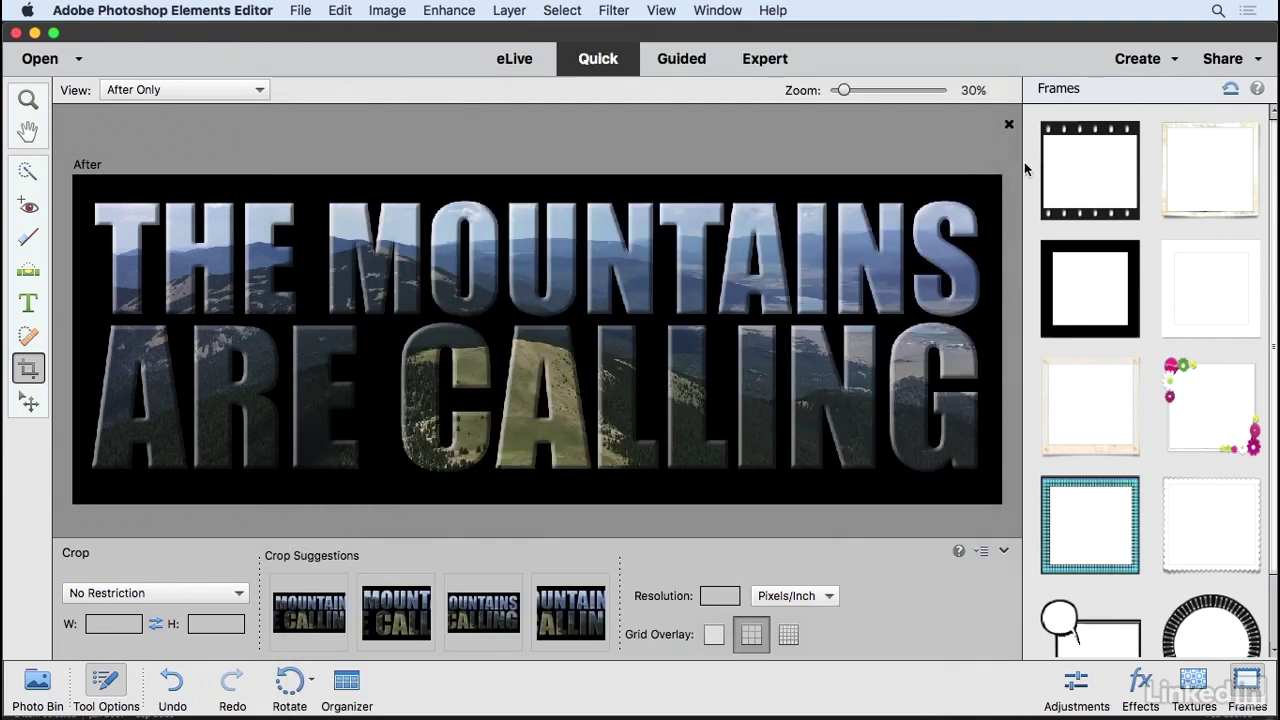